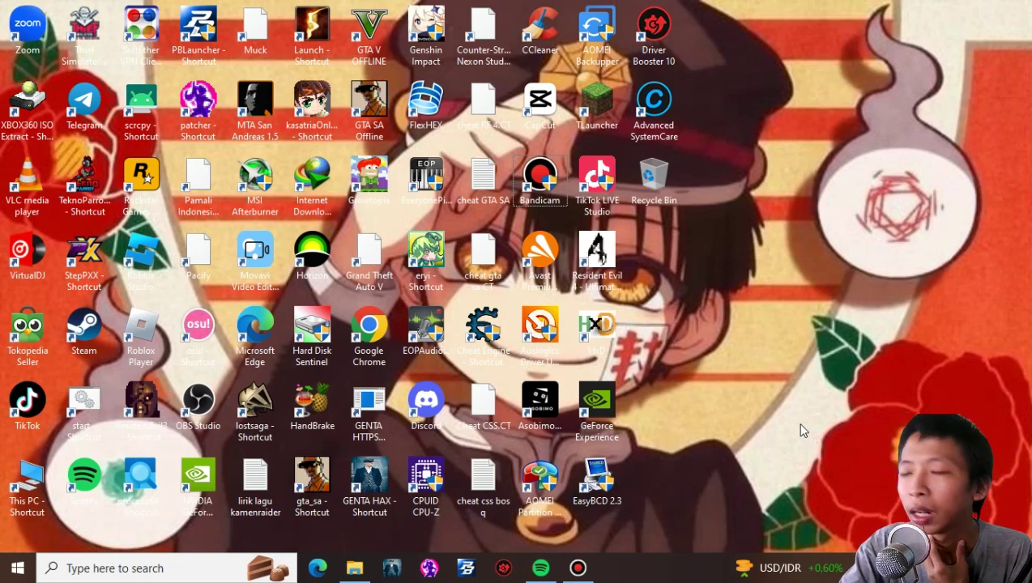
Open This PC in File Explorer and check the computer's system properties, including the system type.
{"action": "left_click", "coordinate": [354, 568]}
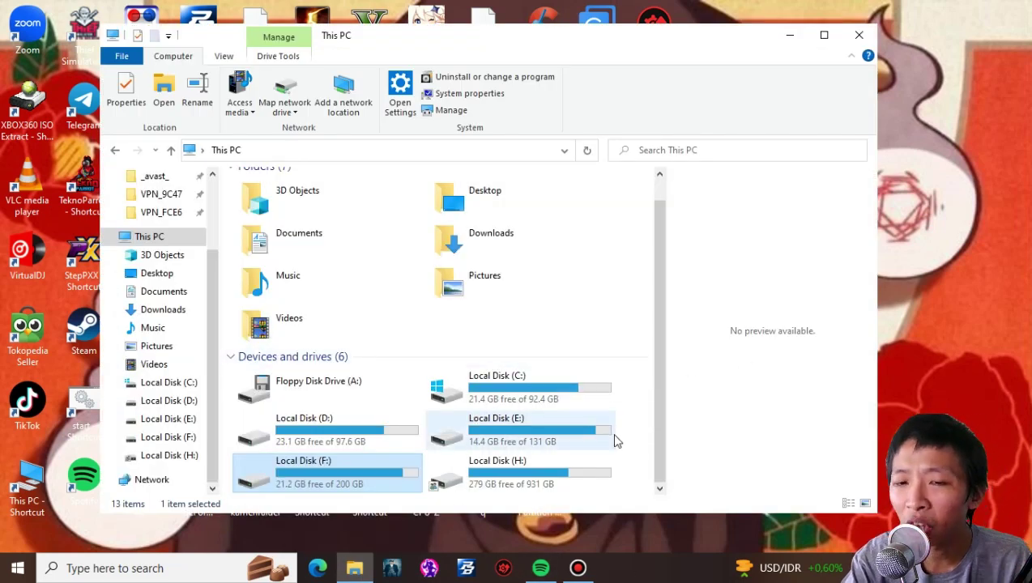
{"action": "left_click", "coordinate": [640, 421]}
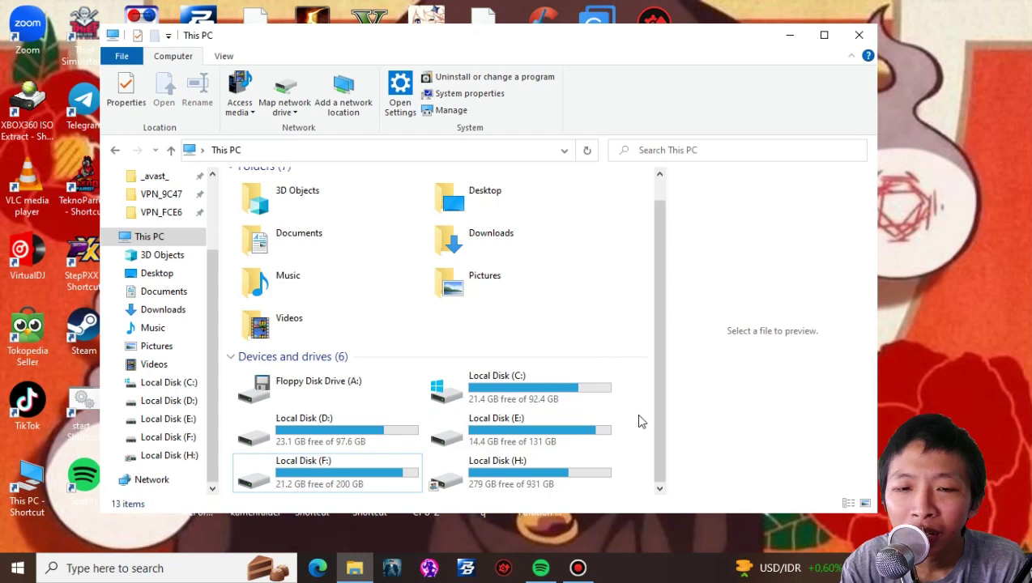
{"action": "right_click", "coordinate": [635, 413]}
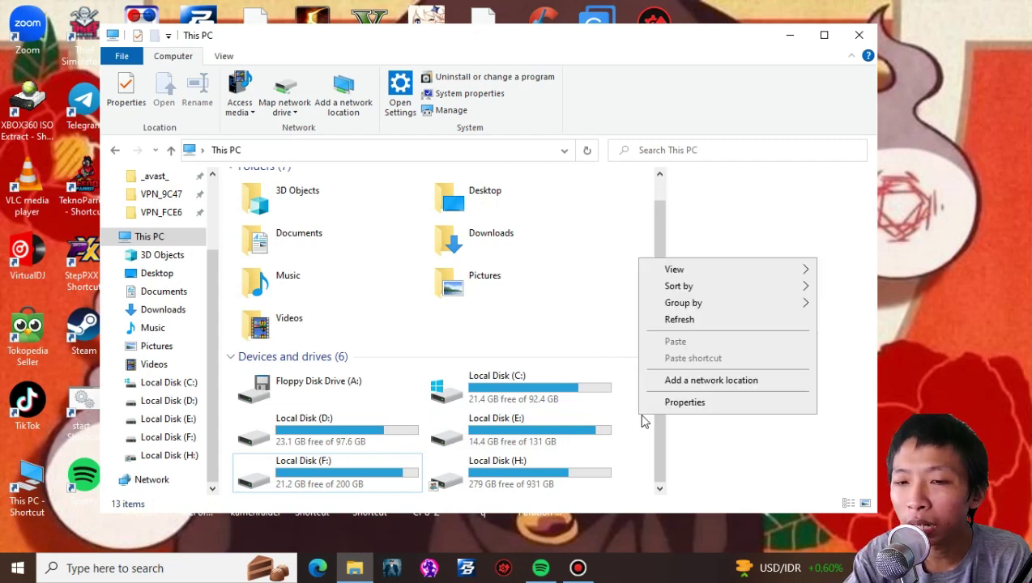
{"action": "left_click", "coordinate": [686, 410]}
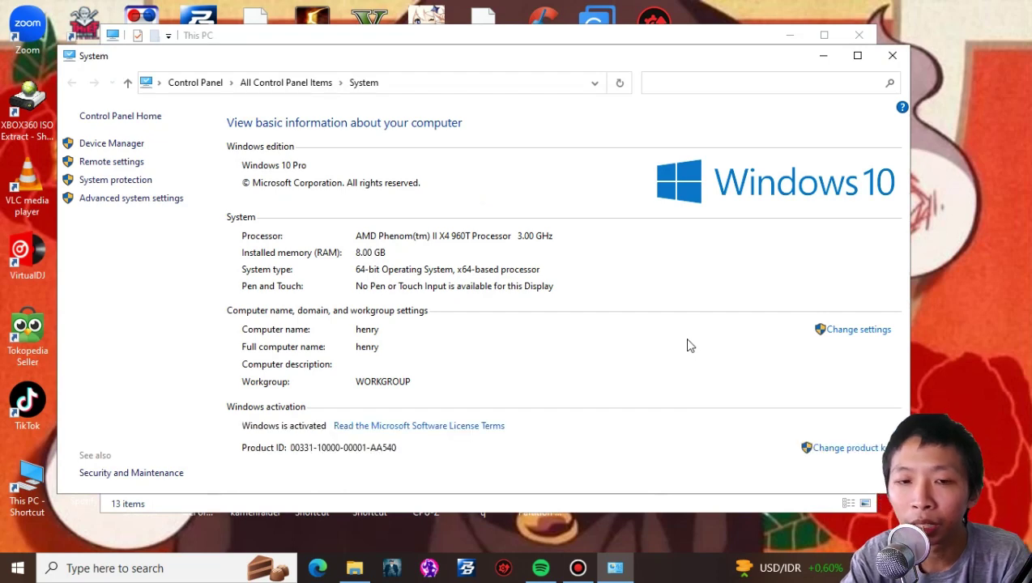
{"action": "left_click", "coordinate": [892, 55]}
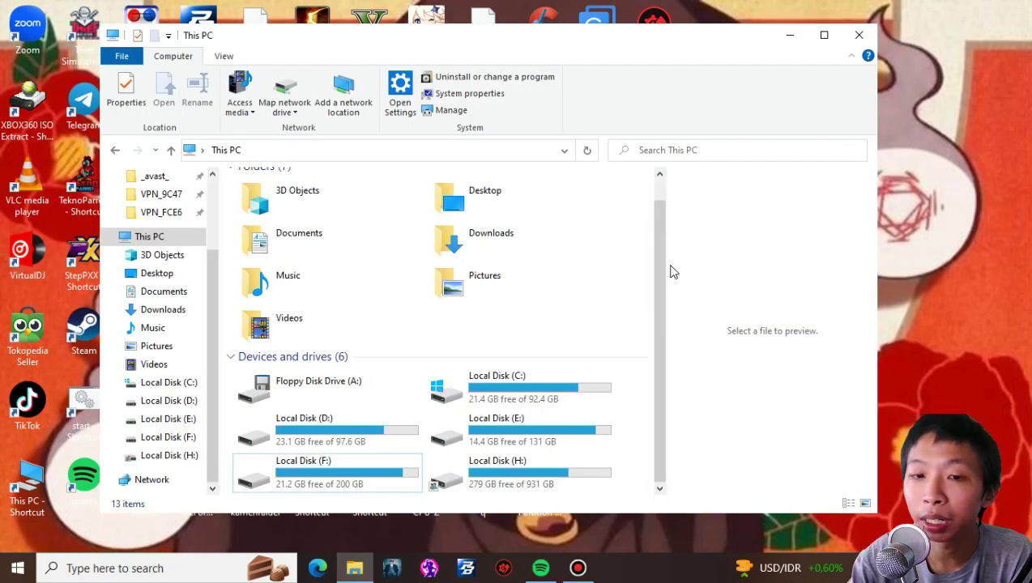
Open the System32 folder inside the Windows folder on Local Disk (C:).
{"action": "double_click", "coordinate": [512, 395]}
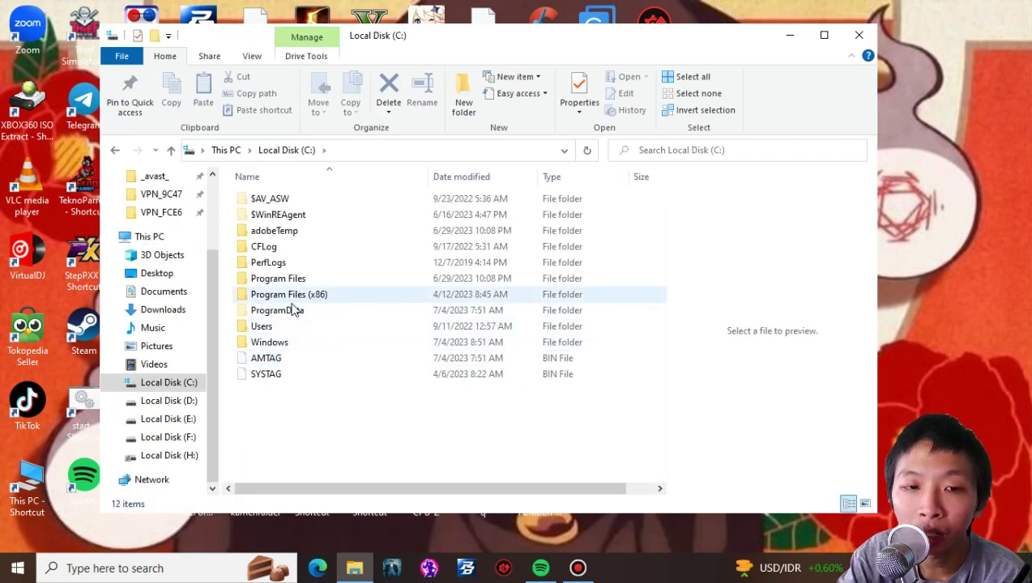
{"action": "double_click", "coordinate": [293, 344]}
{"action": "scroll", "coordinate": [324, 357], "scroll_direction": "down", "scroll_amount": 4}
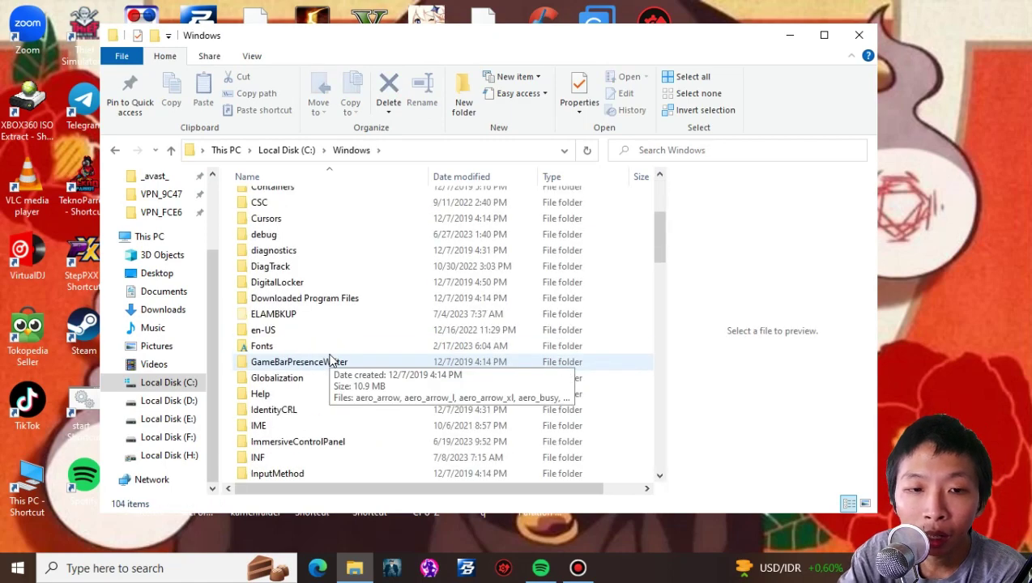
{"action": "scroll", "coordinate": [329, 361], "scroll_direction": "down", "scroll_amount": 15}
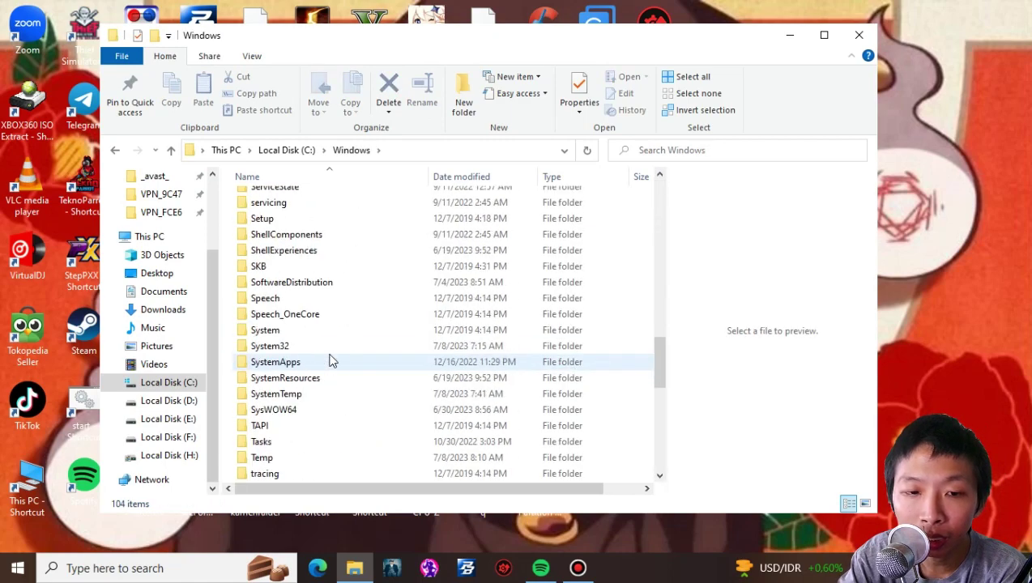
{"action": "scroll", "coordinate": [330, 361], "scroll_direction": "down", "scroll_amount": 1}
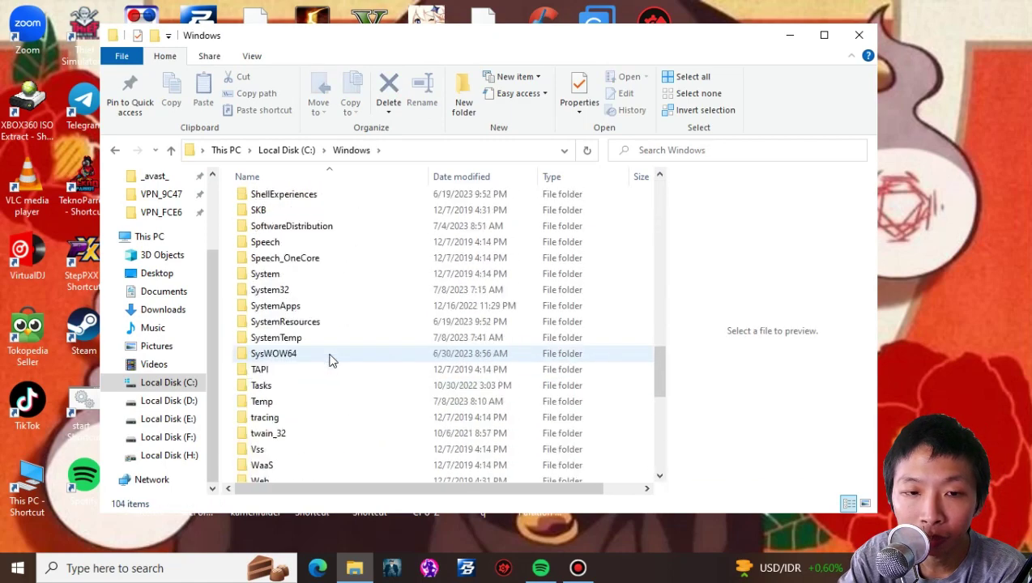
{"action": "double_click", "coordinate": [307, 294]}
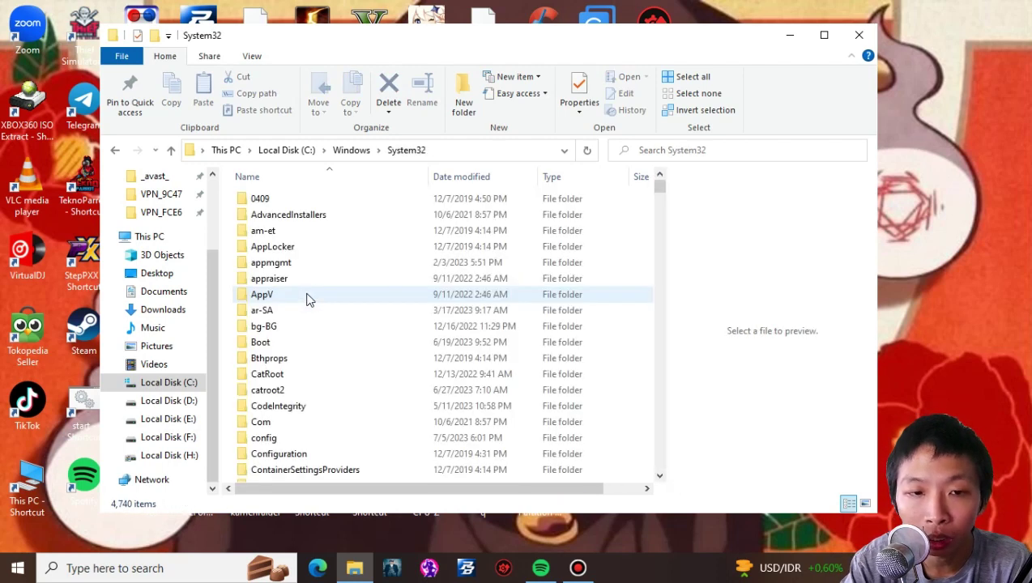
Examine the list of subfolders in System32, from the beginning through the last folders before the files.
{"action": "scroll", "coordinate": [307, 298], "scroll_direction": "down", "scroll_amount": 4}
{"action": "scroll", "coordinate": [307, 298], "scroll_direction": "up", "scroll_amount": 4}
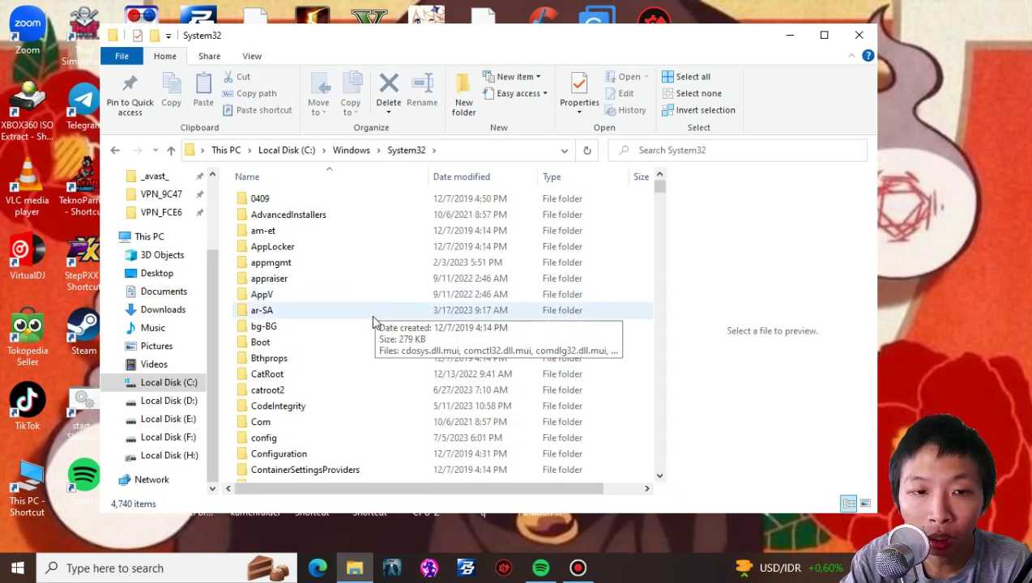
{"action": "scroll", "coordinate": [315, 332], "scroll_direction": "down", "scroll_amount": 5}
{"action": "scroll", "coordinate": [315, 332], "scroll_direction": "down", "scroll_amount": 3}
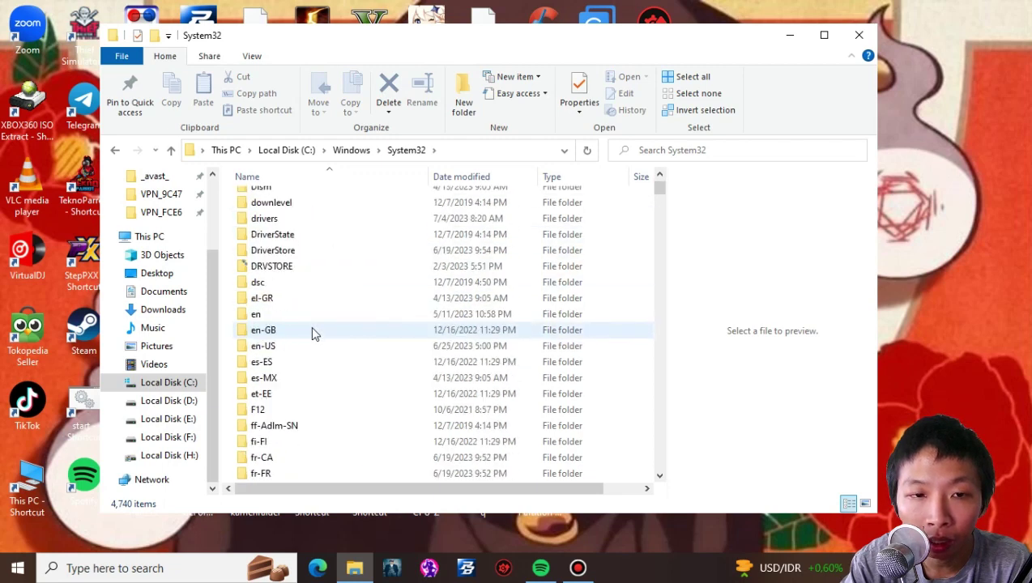
{"action": "scroll", "coordinate": [313, 332], "scroll_direction": "up", "scroll_amount": 3}
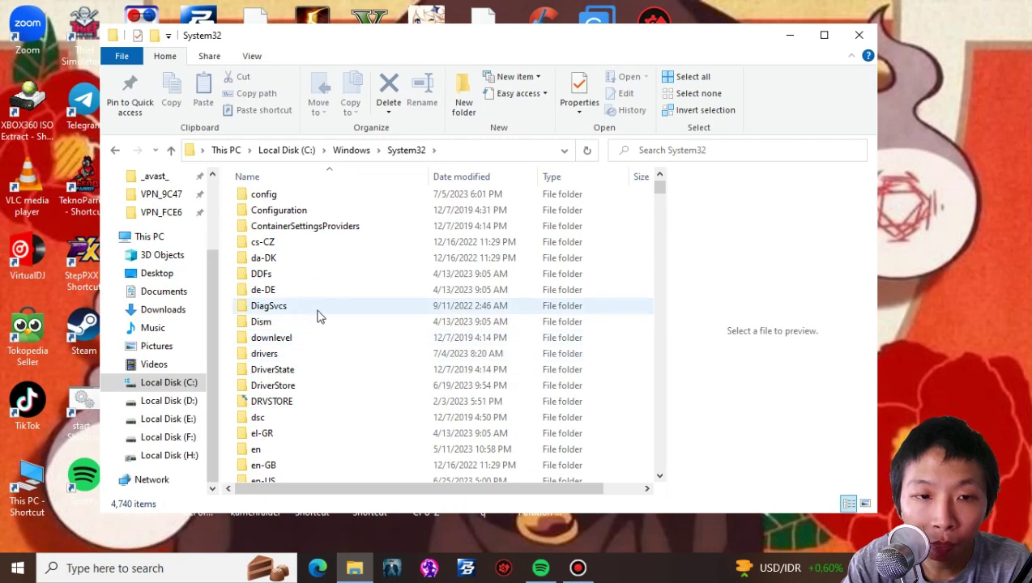
{"action": "scroll", "coordinate": [348, 316], "scroll_direction": "down", "scroll_amount": 9}
{"action": "scroll", "coordinate": [350, 316], "scroll_direction": "down", "scroll_amount": 15}
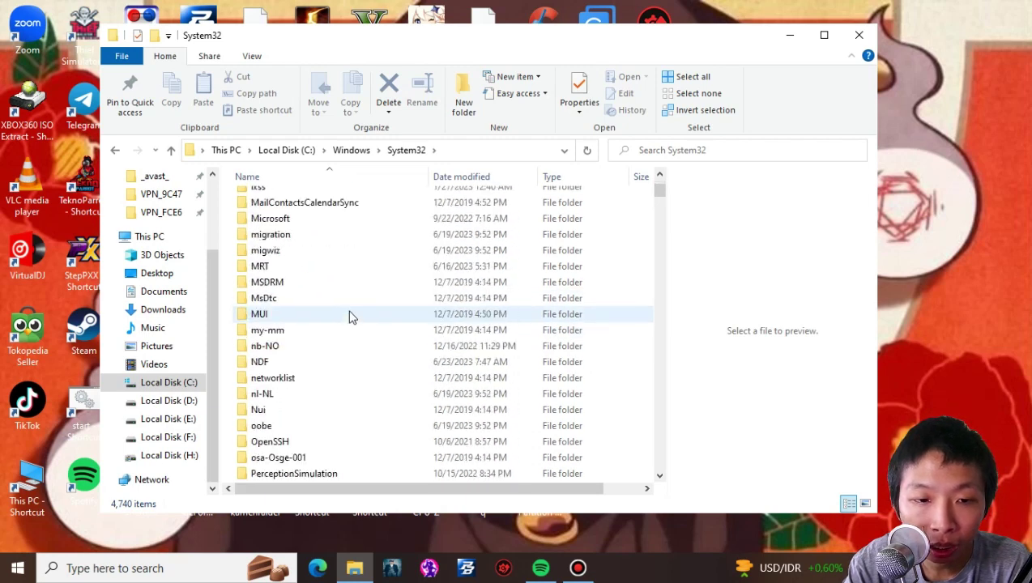
{"action": "double_click", "coordinate": [340, 275]}
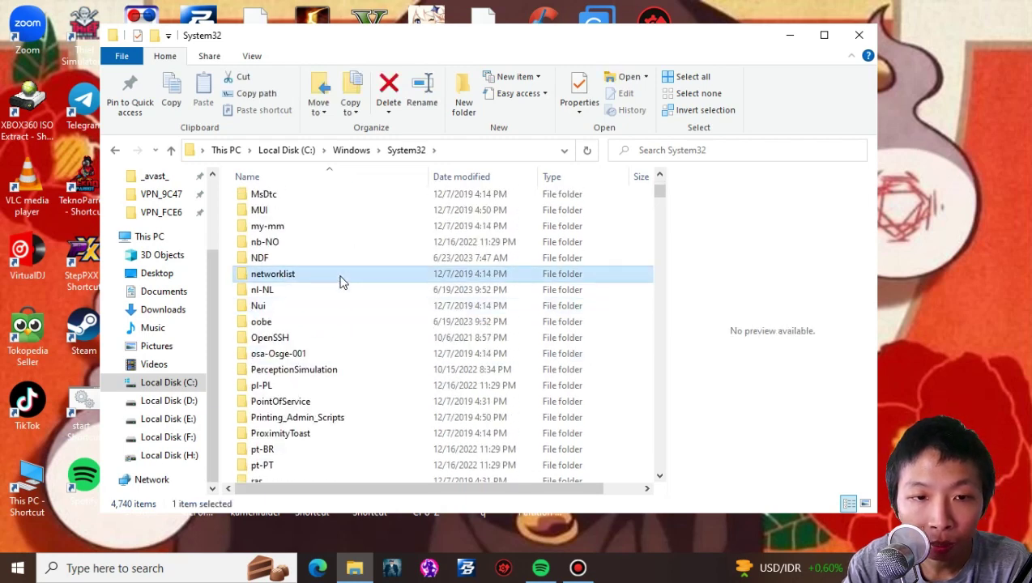
{"action": "left_click", "coordinate": [599, 304]}
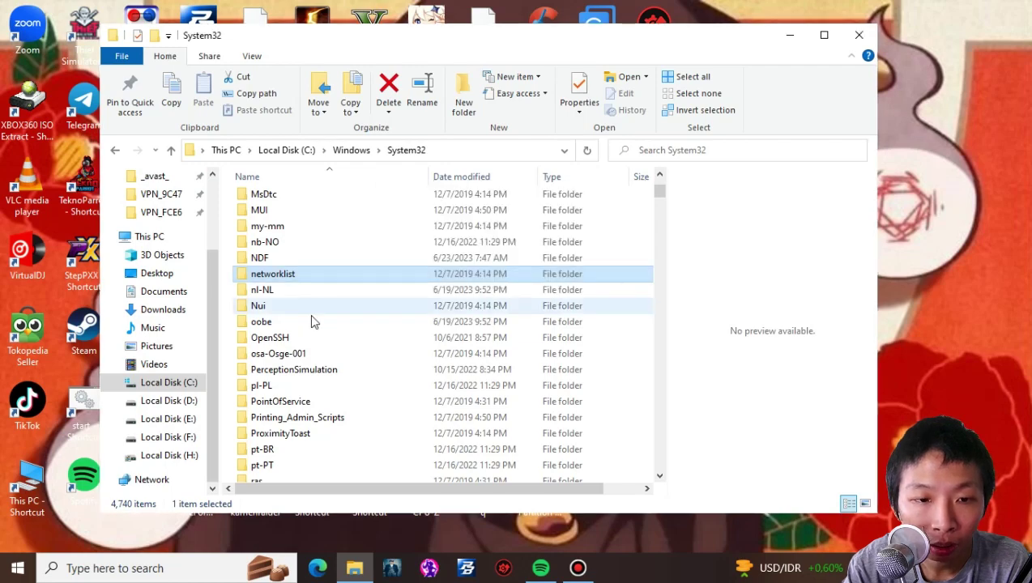
{"action": "scroll", "coordinate": [311, 318], "scroll_direction": "down", "scroll_amount": 12}
{"action": "scroll", "coordinate": [314, 321], "scroll_direction": "down", "scroll_amount": 5}
{"action": "scroll", "coordinate": [311, 320], "scroll_direction": "up", "scroll_amount": 1}
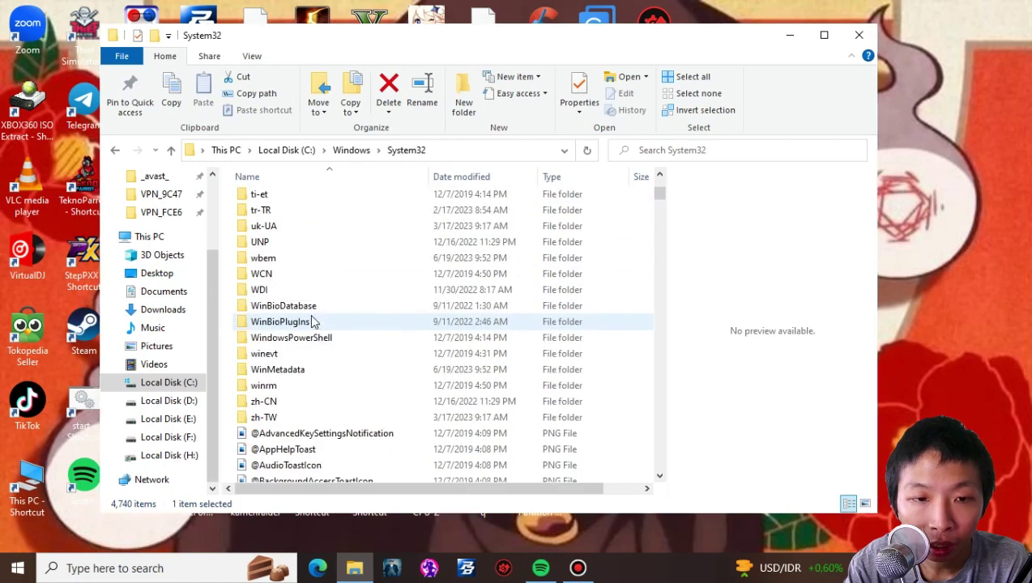
{"action": "scroll", "coordinate": [306, 391], "scroll_direction": "up", "scroll_amount": 3}
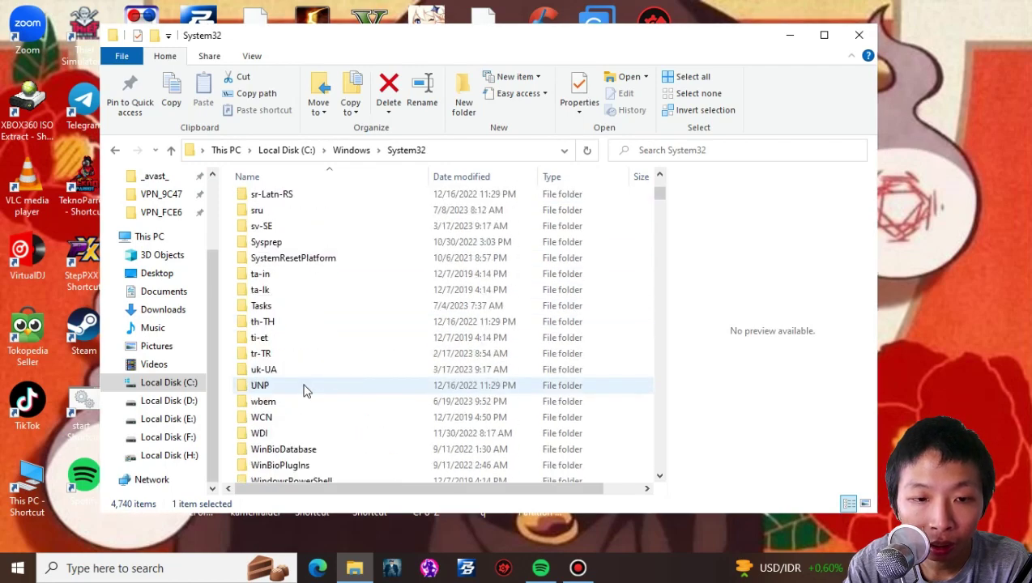
{"action": "scroll", "coordinate": [306, 391], "scroll_direction": "down", "scroll_amount": 1}
{"action": "scroll", "coordinate": [306, 391], "scroll_direction": "up", "scroll_amount": 9}
{"action": "scroll", "coordinate": [306, 392], "scroll_direction": "down", "scroll_amount": 2}
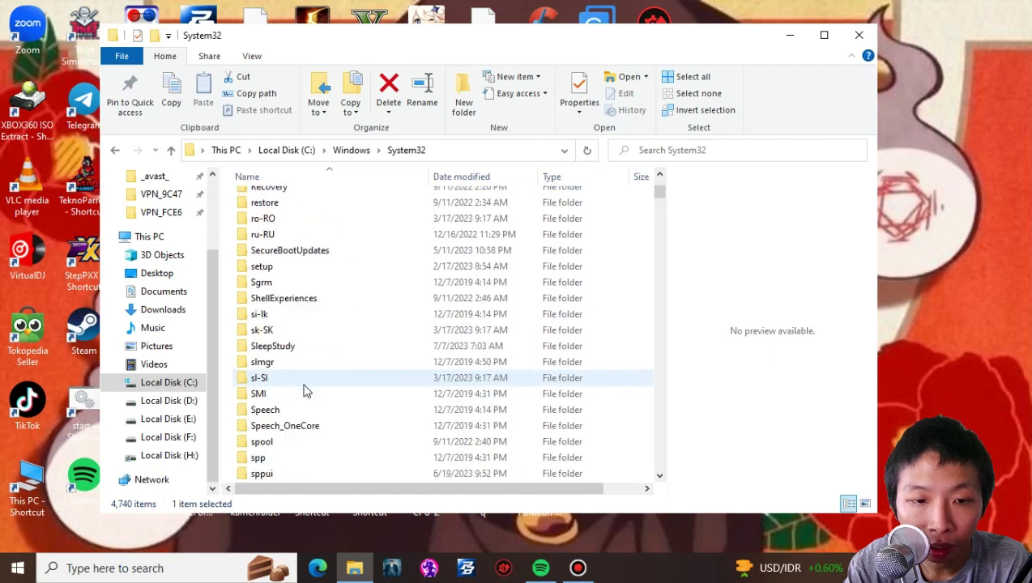
{"action": "scroll", "coordinate": [307, 392], "scroll_direction": "down", "scroll_amount": 2}
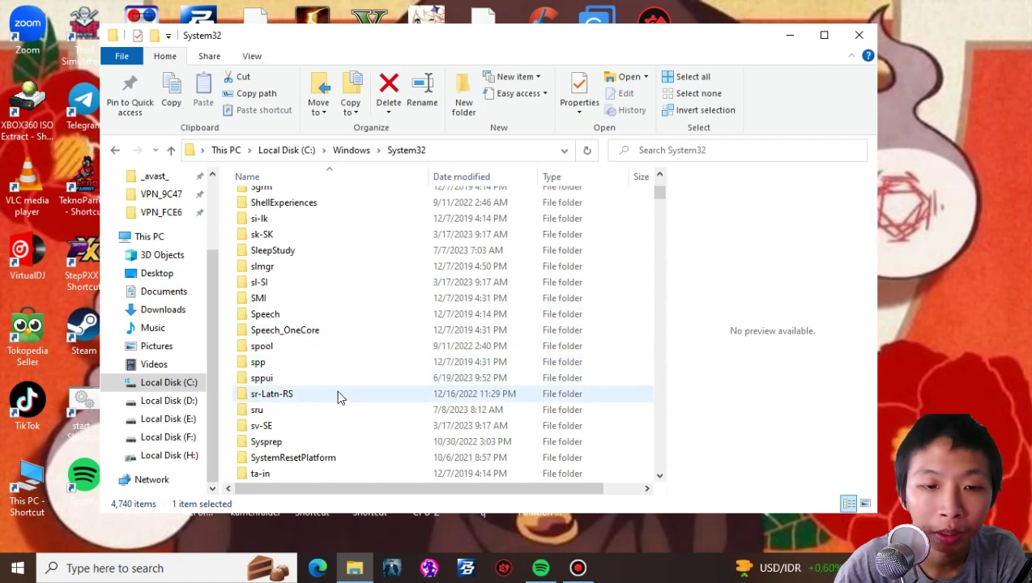
{"action": "scroll", "coordinate": [311, 408], "scroll_direction": "down", "scroll_amount": 1}
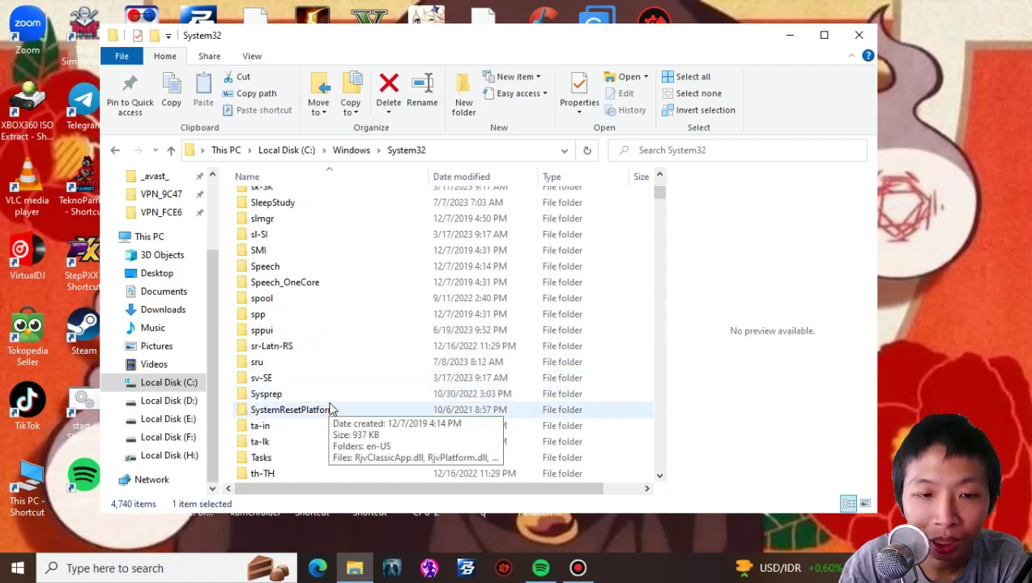
Open the drivers subfolder of System32 and view the contents of its etc folder.
{"action": "scroll", "coordinate": [330, 407], "scroll_direction": "up", "scroll_amount": 12}
{"action": "scroll", "coordinate": [330, 407], "scroll_direction": "up", "scroll_amount": 12}
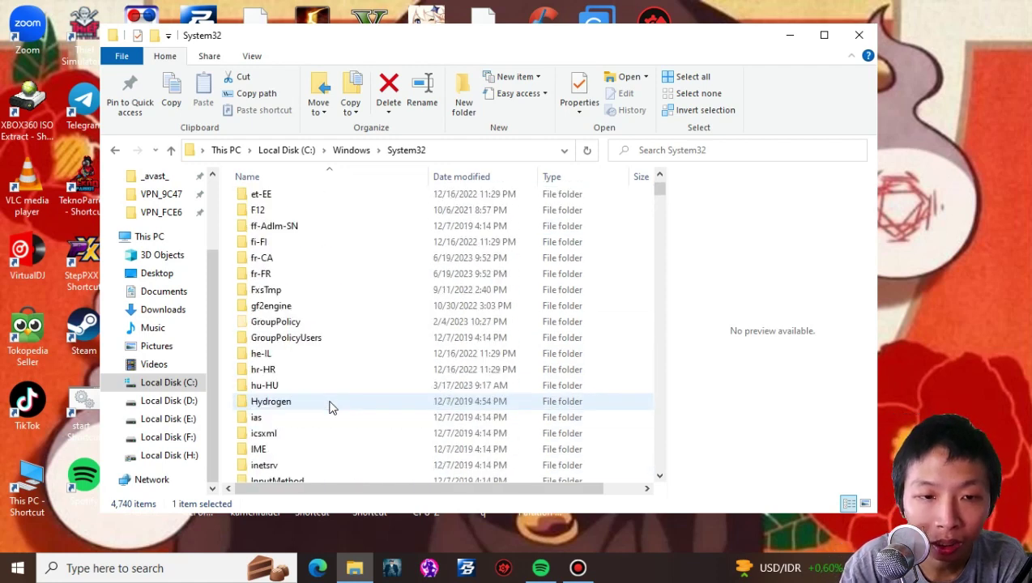
{"action": "scroll", "coordinate": [330, 407], "scroll_direction": "down", "scroll_amount": 1}
{"action": "scroll", "coordinate": [330, 407], "scroll_direction": "up", "scroll_amount": 8}
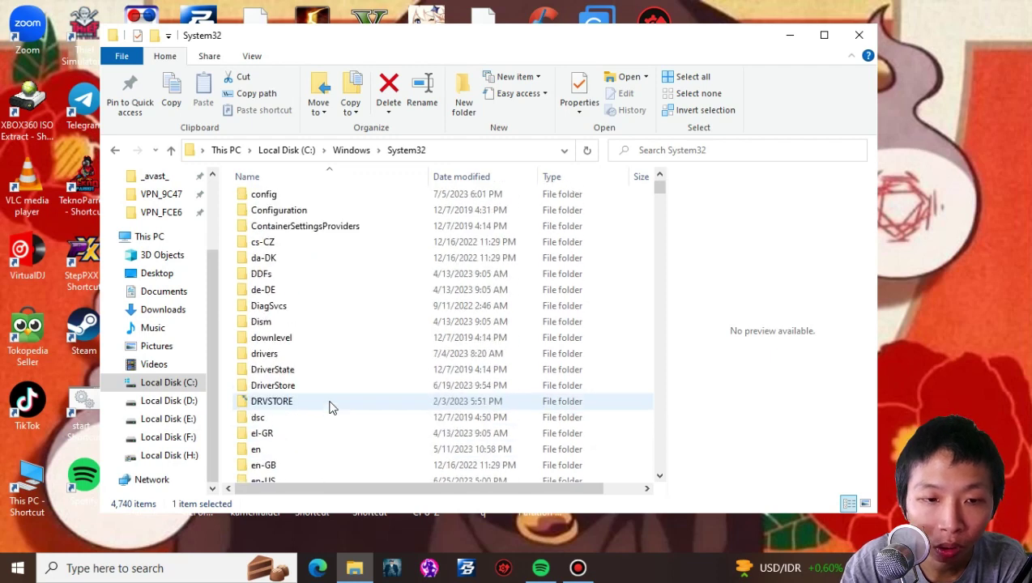
{"action": "scroll", "coordinate": [330, 407], "scroll_direction": "down", "scroll_amount": 2}
{"action": "double_click", "coordinate": [328, 411]}
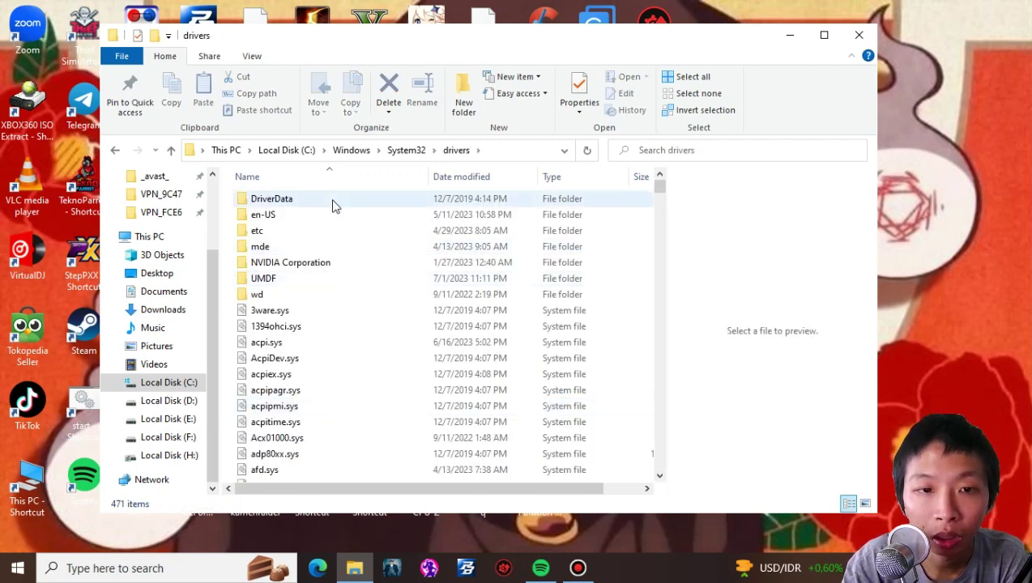
{"action": "double_click", "coordinate": [309, 230]}
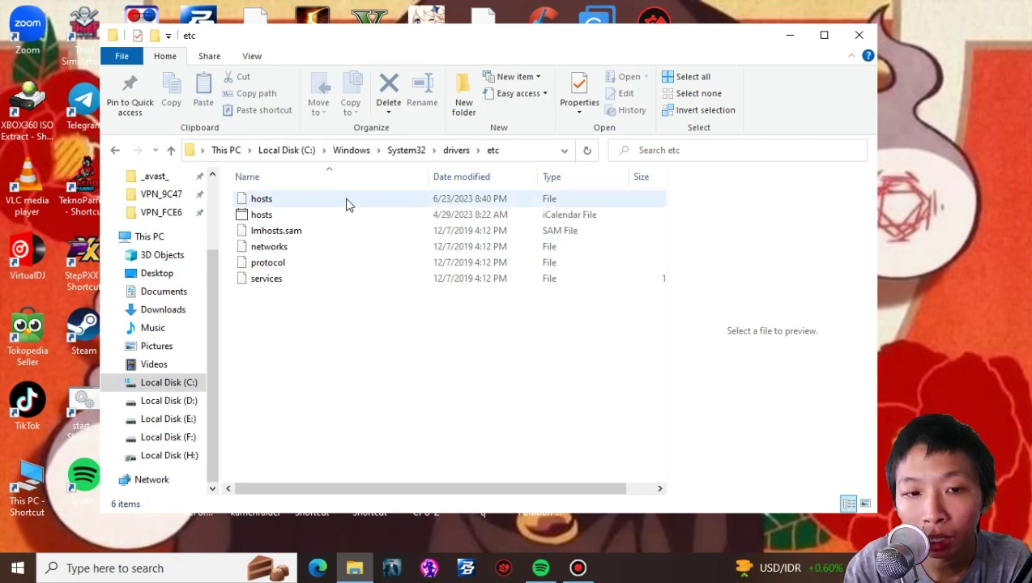
Return to the Windows folder and open its SysWOW64 folder.
{"action": "left_click", "coordinate": [355, 154]}
{"action": "scroll", "coordinate": [324, 329], "scroll_direction": "down", "scroll_amount": 1}
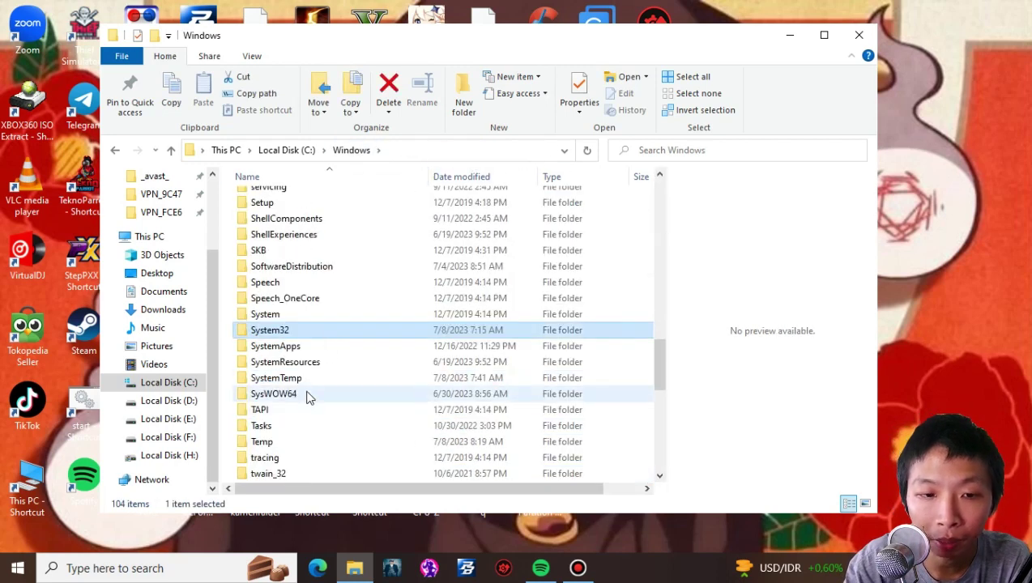
{"action": "double_click", "coordinate": [306, 396]}
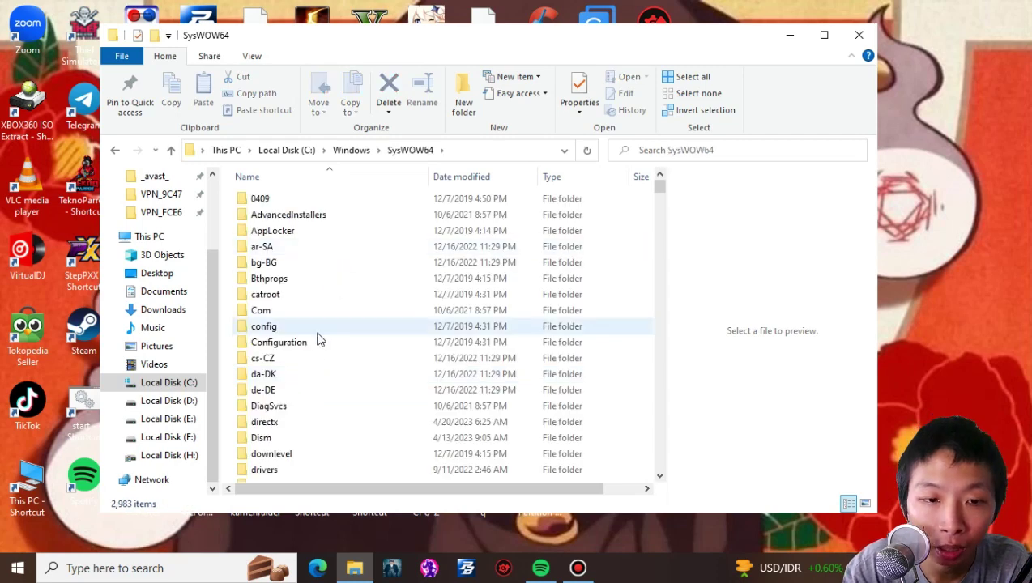
Look through the SysWOW64 subfolders and view the contents of its drivers folder.
{"action": "scroll", "coordinate": [318, 334], "scroll_direction": "down", "scroll_amount": 13}
{"action": "scroll", "coordinate": [318, 338], "scroll_direction": "down", "scroll_amount": 1}
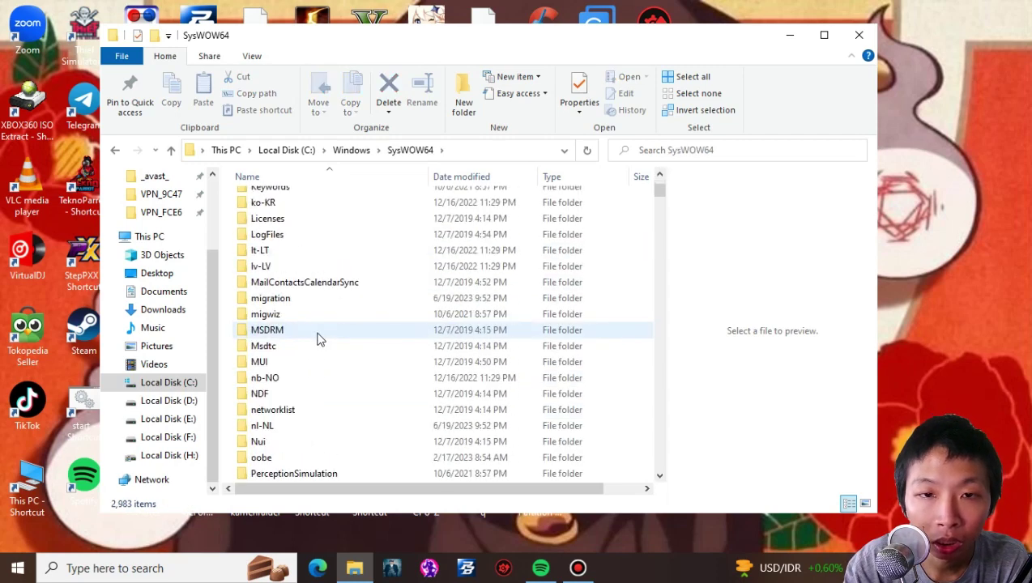
{"action": "scroll", "coordinate": [365, 382], "scroll_direction": "down", "scroll_amount": 1}
{"action": "scroll", "coordinate": [365, 383], "scroll_direction": "down", "scroll_amount": 3}
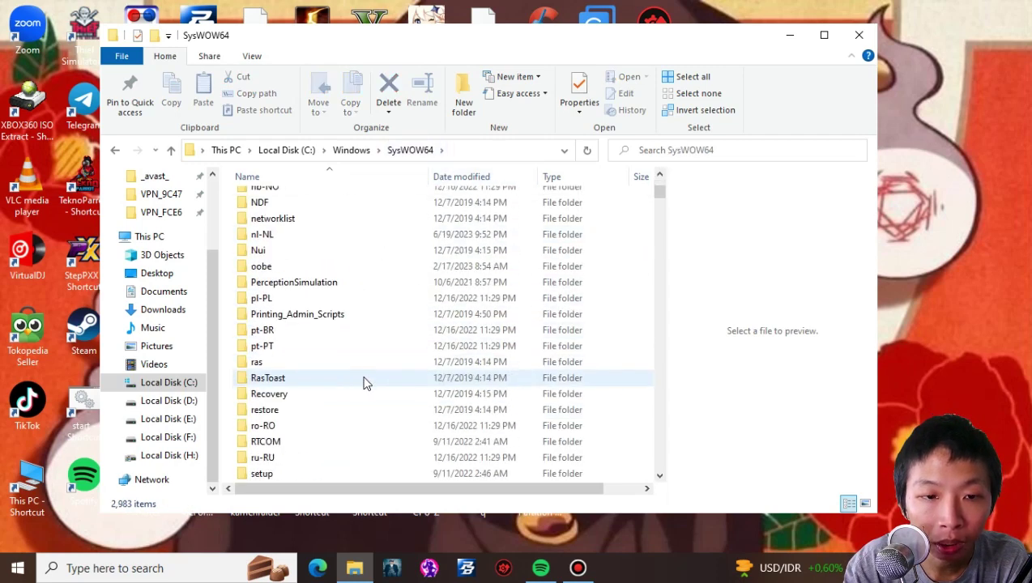
{"action": "scroll", "coordinate": [364, 382], "scroll_direction": "up", "scroll_amount": 15}
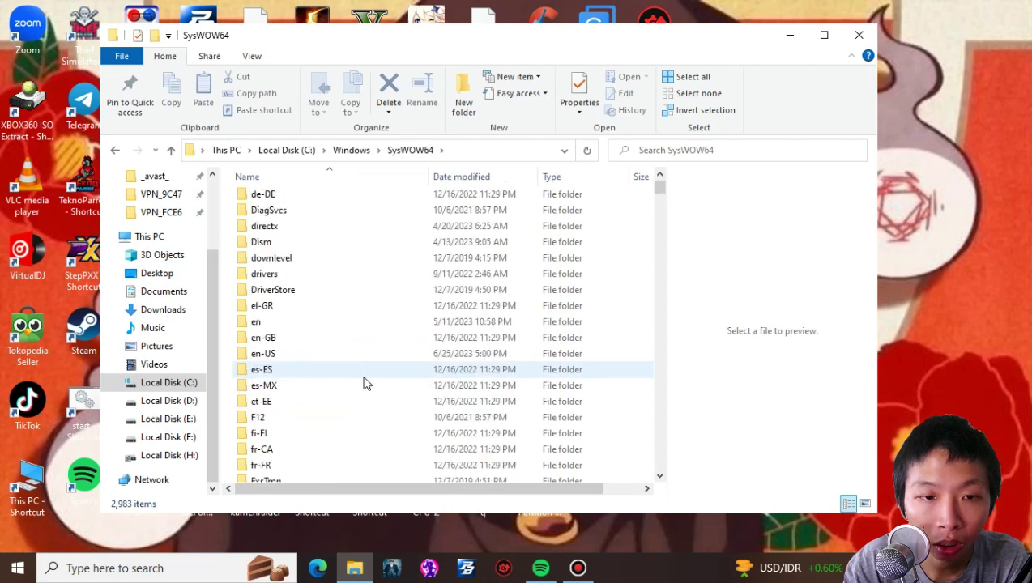
{"action": "double_click", "coordinate": [293, 275]}
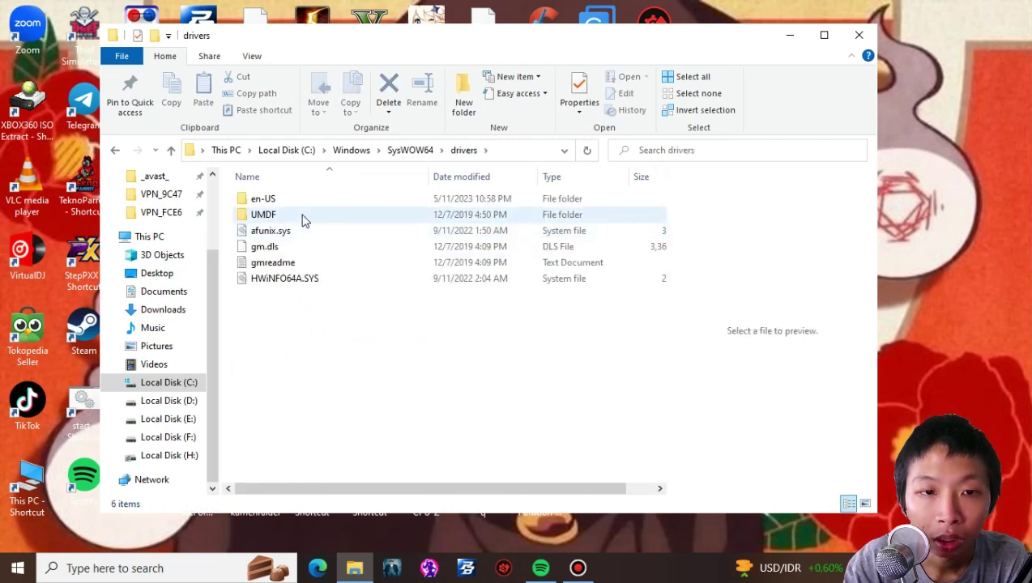
Return to the SysWOW64 folder and look through its subfolders around and below drivers.
{"action": "left_click", "coordinate": [410, 150]}
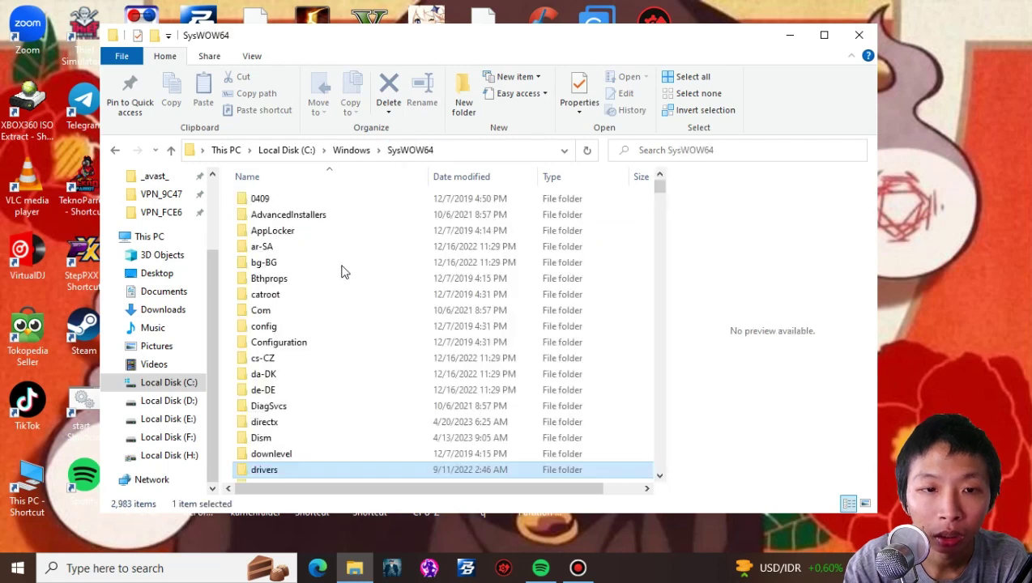
{"action": "scroll", "coordinate": [316, 340], "scroll_direction": "down", "scroll_amount": 2}
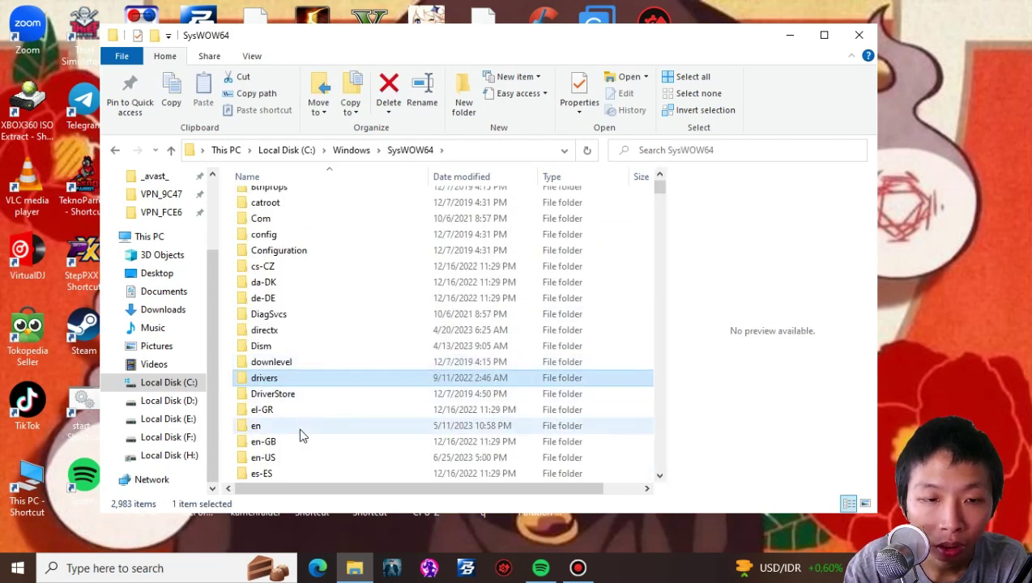
{"action": "scroll", "coordinate": [358, 328], "scroll_direction": "up", "scroll_amount": 2}
{"action": "scroll", "coordinate": [359, 333], "scroll_direction": "down", "scroll_amount": 11}
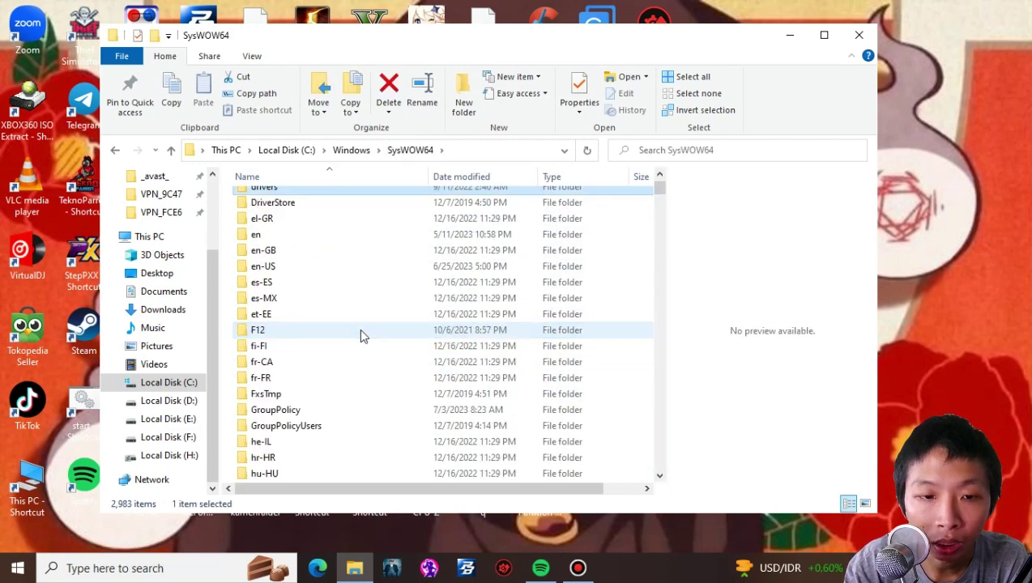
{"action": "scroll", "coordinate": [359, 328], "scroll_direction": "up", "scroll_amount": 9}
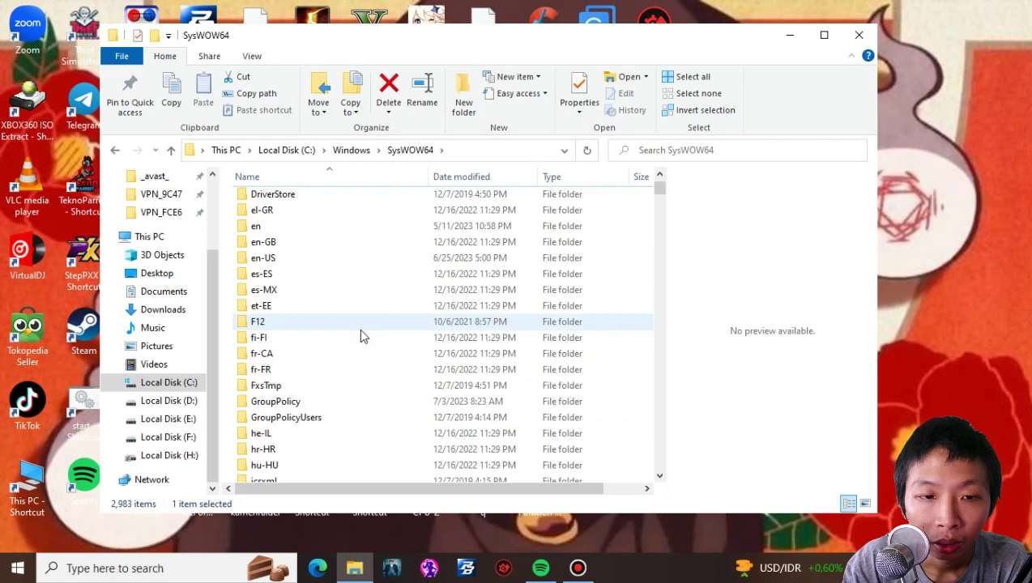
Go back to the Windows folder and open the etc folder inside System32's drivers subfolder.
{"action": "left_click", "coordinate": [366, 155]}
{"action": "scroll", "coordinate": [309, 405], "scroll_direction": "down", "scroll_amount": 4}
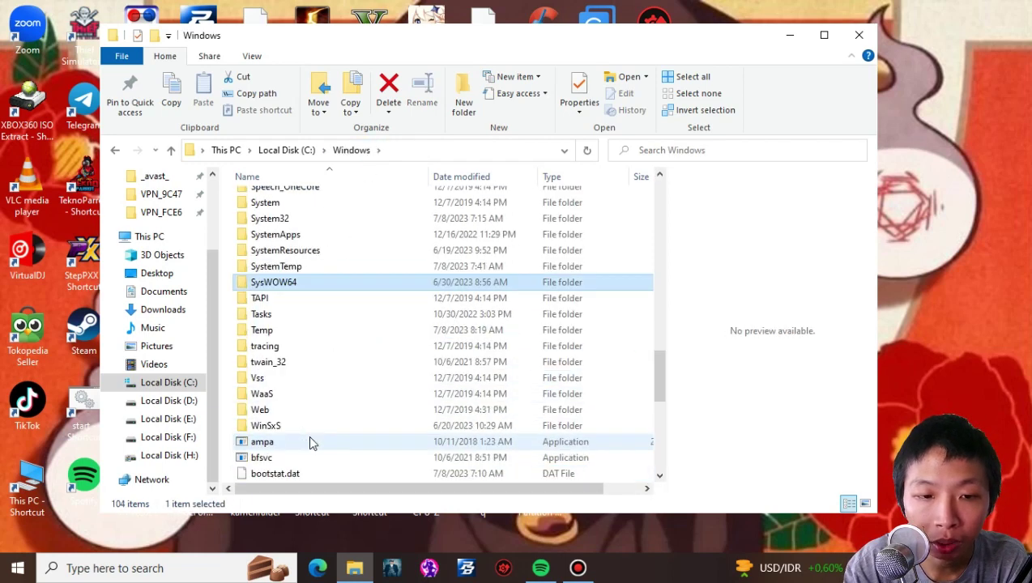
{"action": "scroll", "coordinate": [291, 349], "scroll_direction": "up", "scroll_amount": 2}
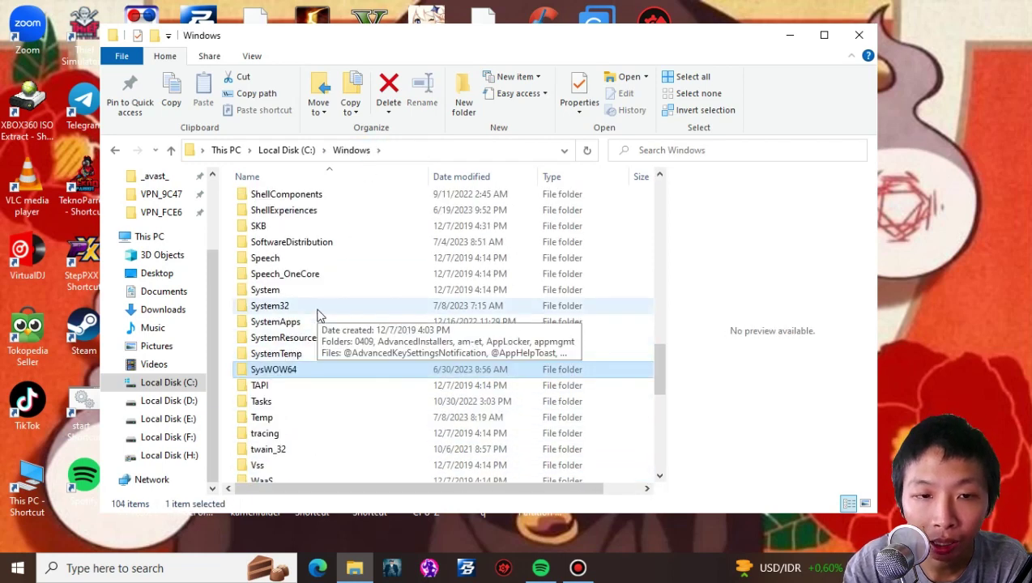
{"action": "left_click", "coordinate": [317, 310]}
{"action": "double_click", "coordinate": [318, 312]}
{"action": "scroll", "coordinate": [318, 316], "scroll_direction": "down", "scroll_amount": 5}
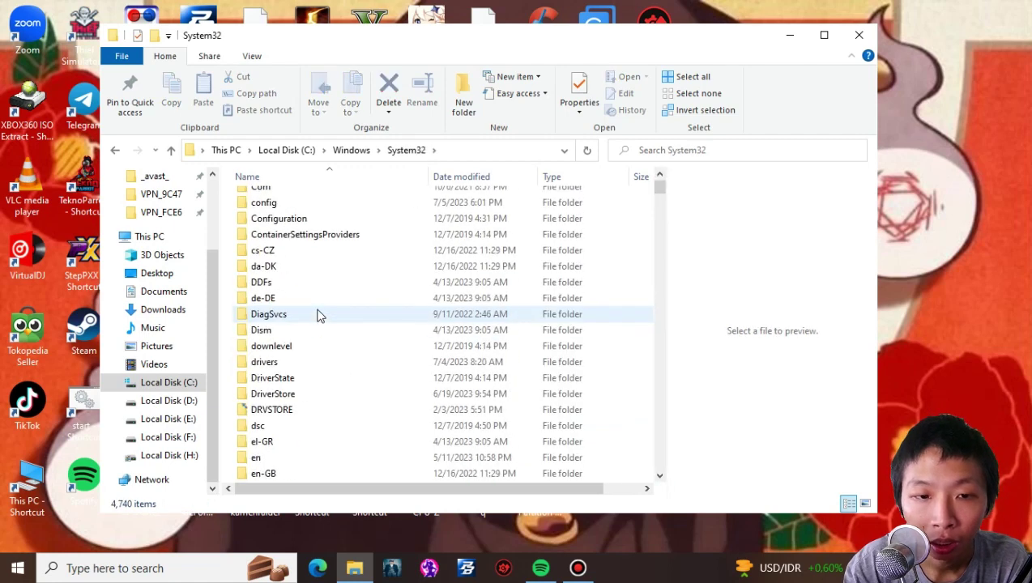
{"action": "double_click", "coordinate": [293, 362]}
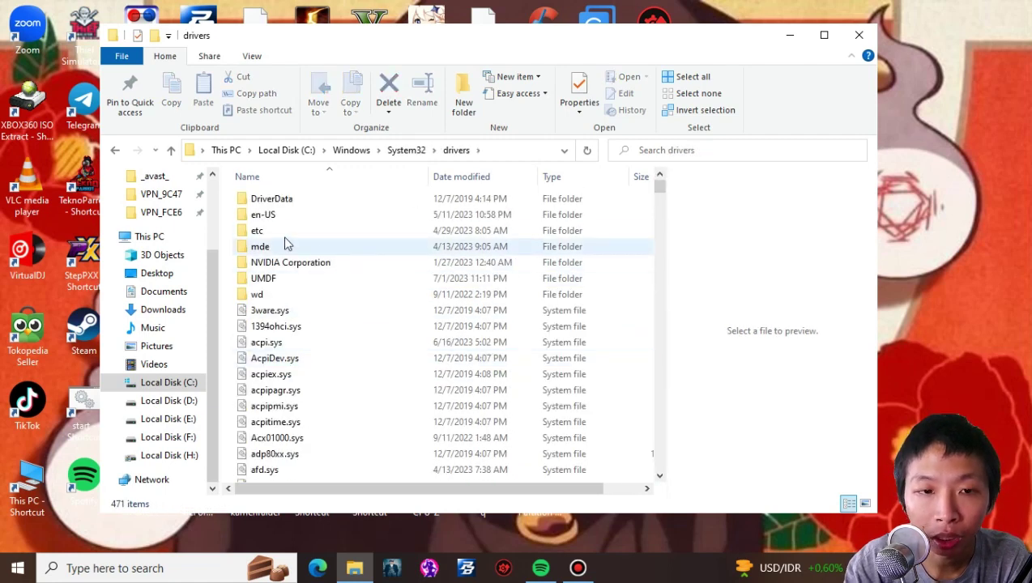
{"action": "double_click", "coordinate": [286, 237]}
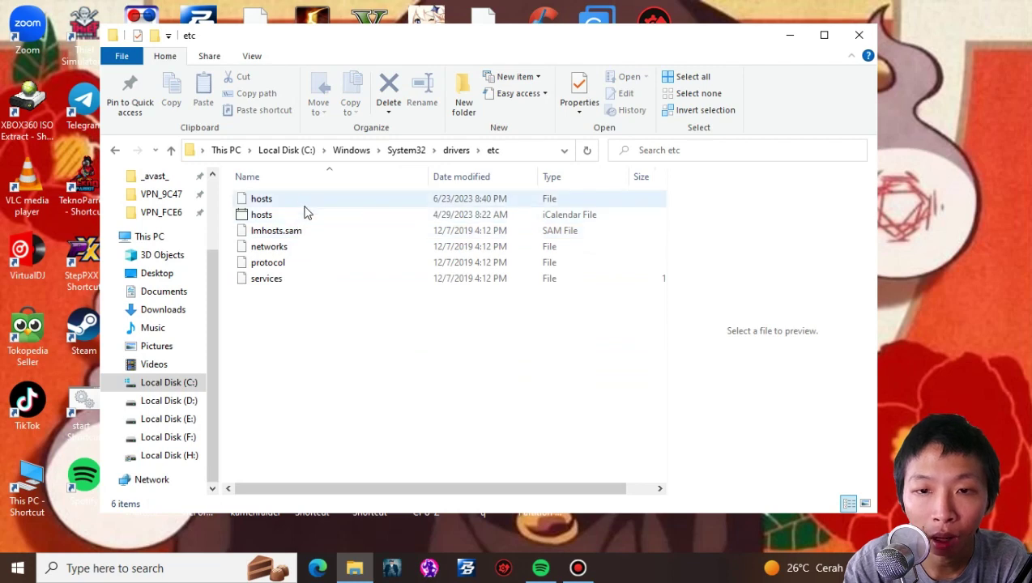
View the extensionless hosts file of the etc folder in Notepad, and close it.
{"action": "left_click", "coordinate": [298, 218]}
{"action": "left_click", "coordinate": [297, 202]}
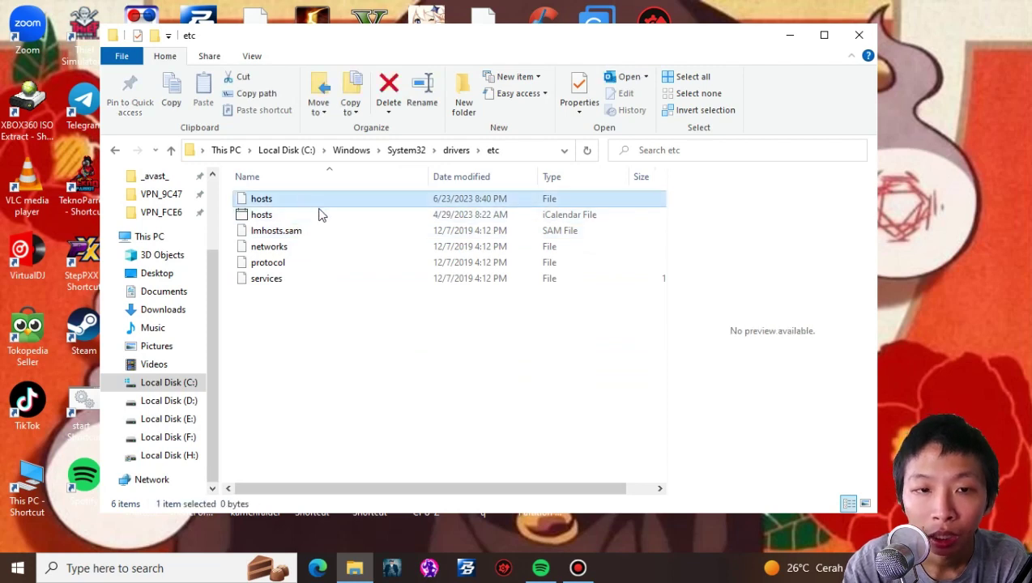
{"action": "right_click", "coordinate": [280, 207]}
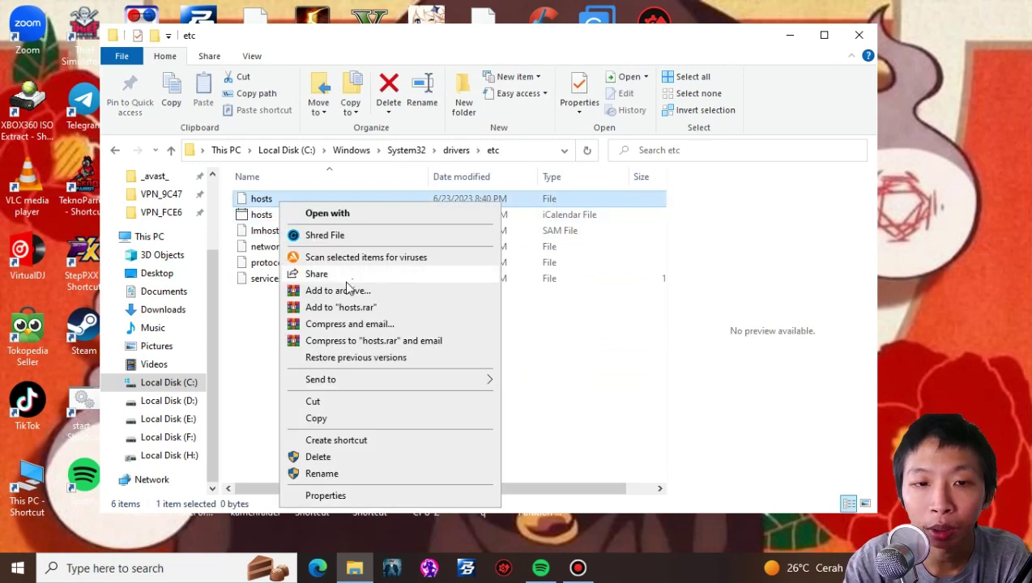
{"action": "left_click", "coordinate": [358, 216]}
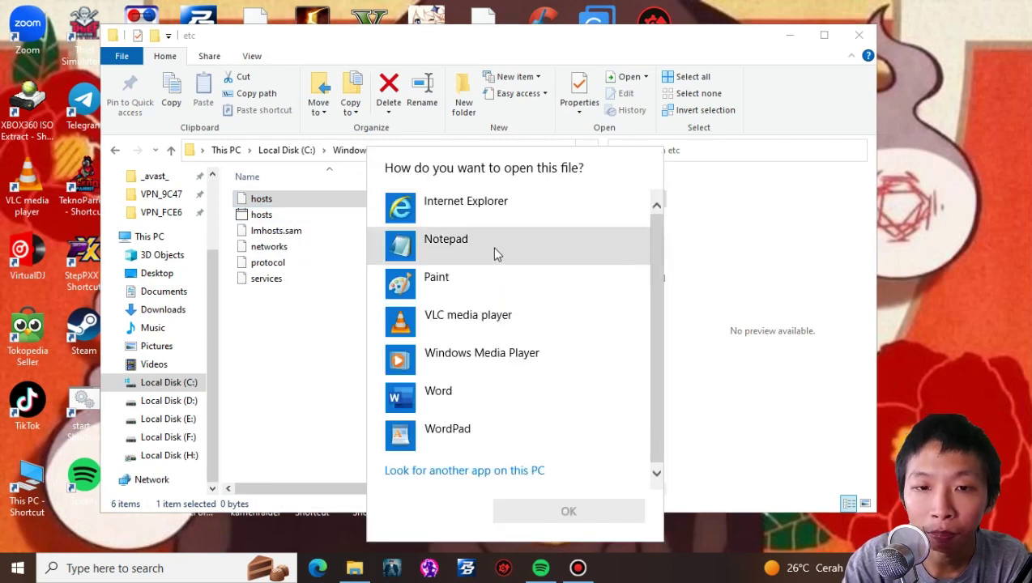
{"action": "left_click", "coordinate": [492, 247]}
{"action": "left_click", "coordinate": [579, 510]}
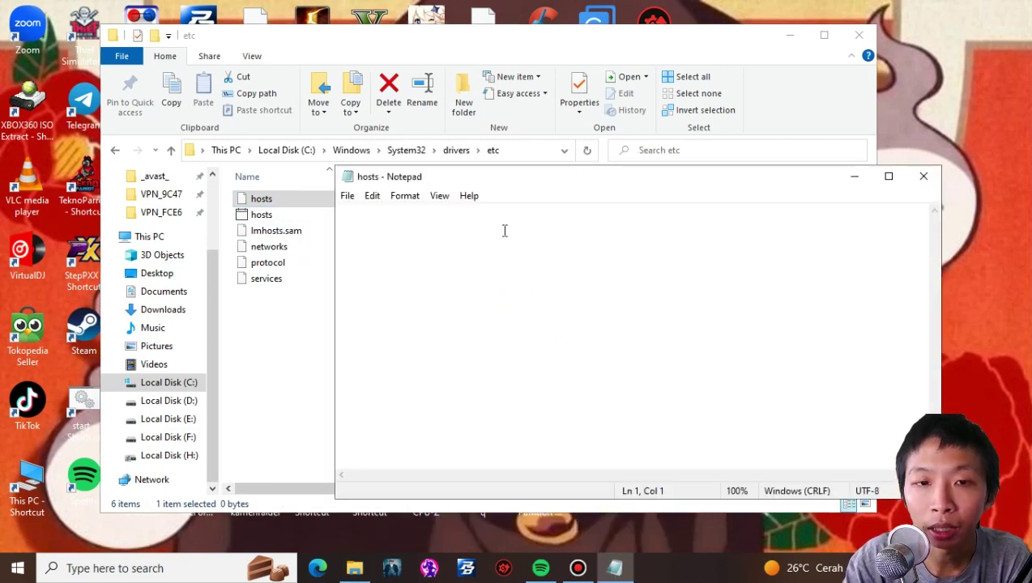
{"action": "left_click", "coordinate": [923, 177]}
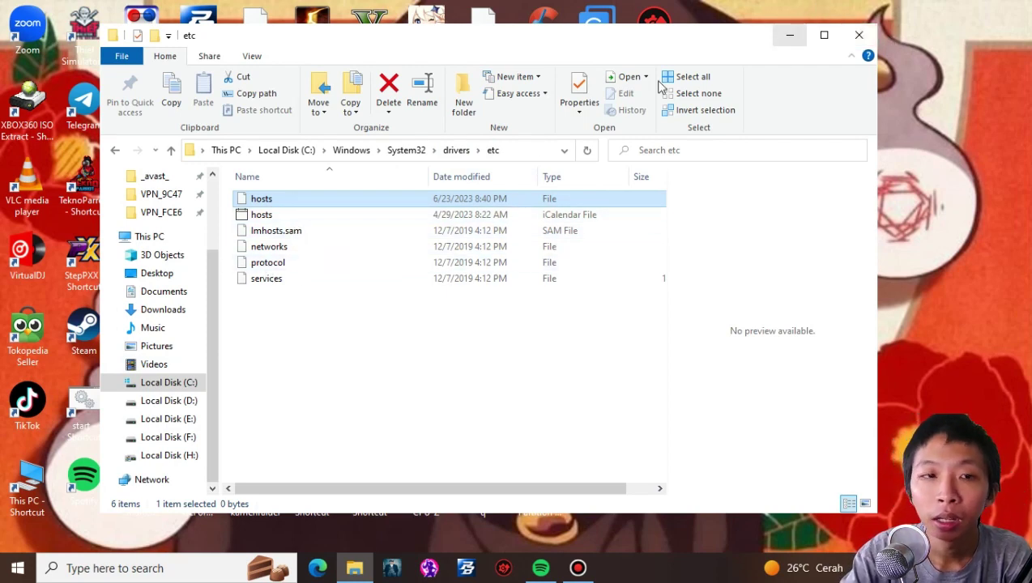
{"action": "left_click_drag", "start_coordinate": [218, 295], "coordinate": [221, 202]}
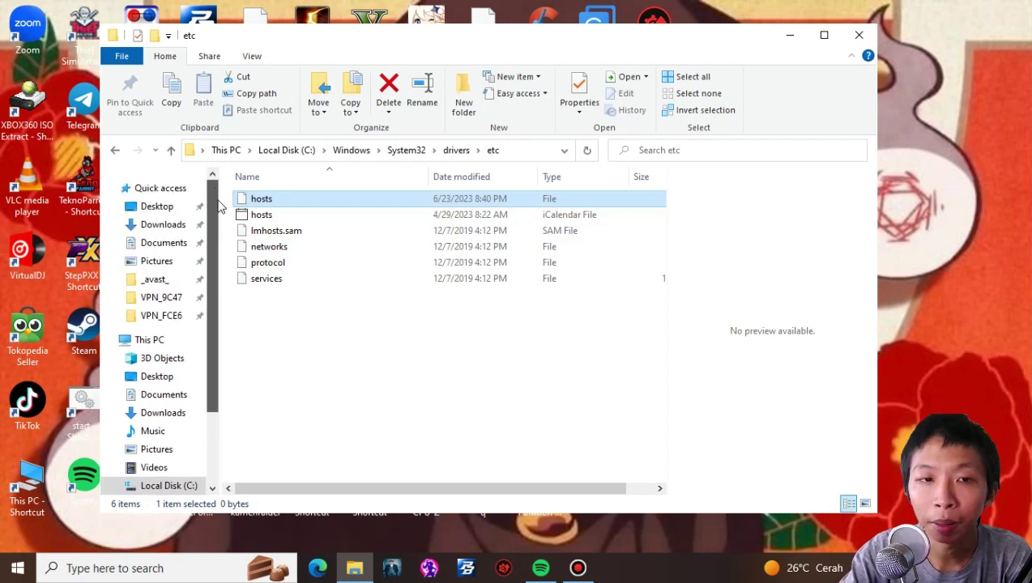
{"action": "left_click", "coordinate": [287, 215]}
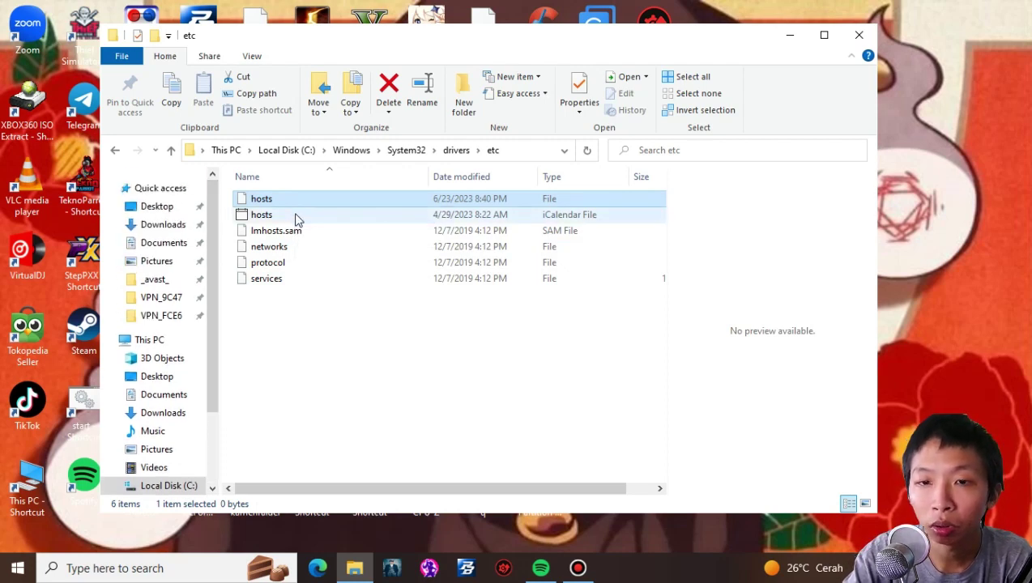
{"action": "left_click", "coordinate": [503, 349]}
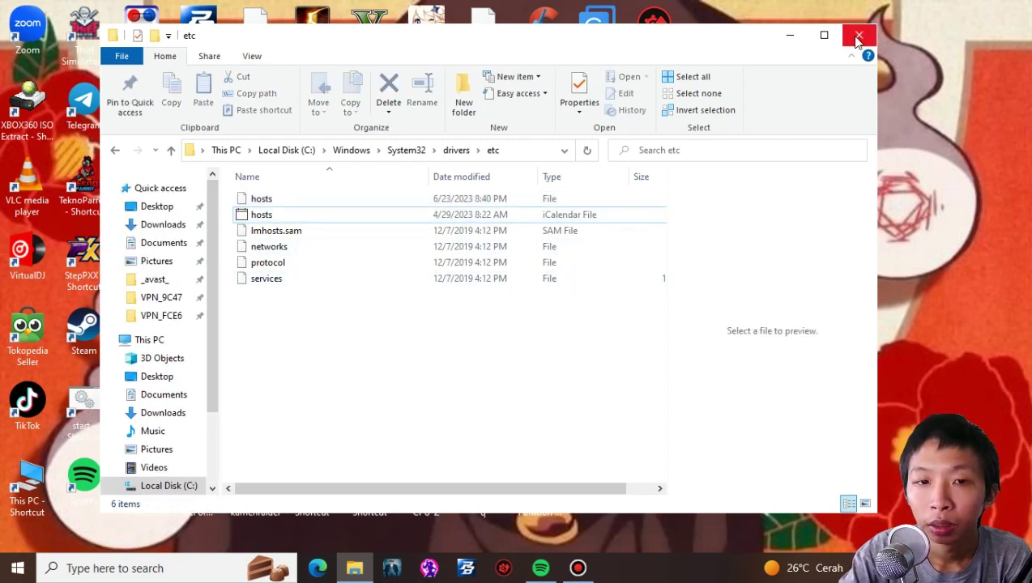
Go back up through System32 to the Windows folder, look through its folder list, and close the window.
{"action": "left_click", "coordinate": [448, 152]}
{"action": "left_click", "coordinate": [410, 151]}
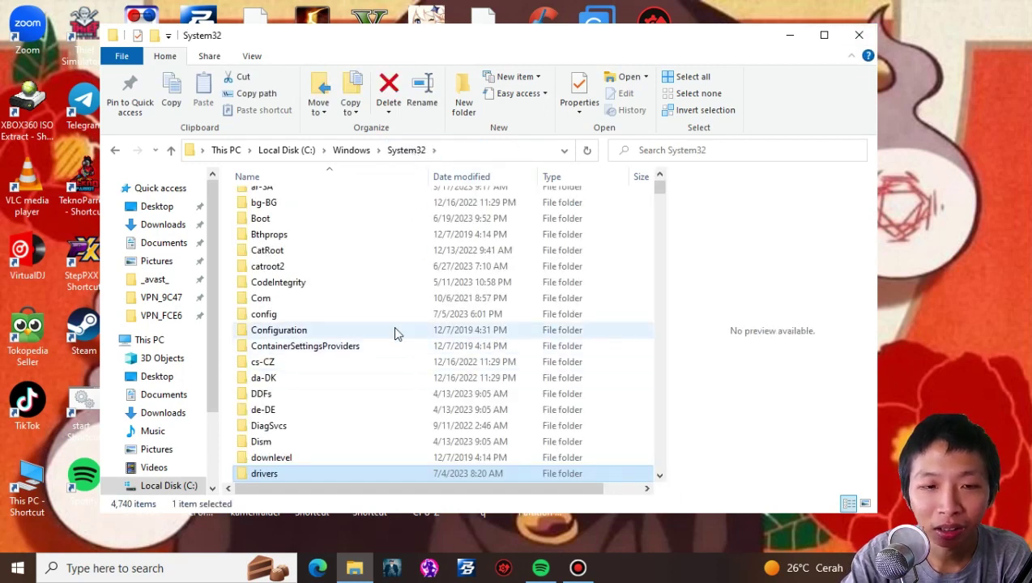
{"action": "scroll", "coordinate": [394, 334], "scroll_direction": "down", "scroll_amount": 5}
{"action": "scroll", "coordinate": [395, 335], "scroll_direction": "up", "scroll_amount": 8}
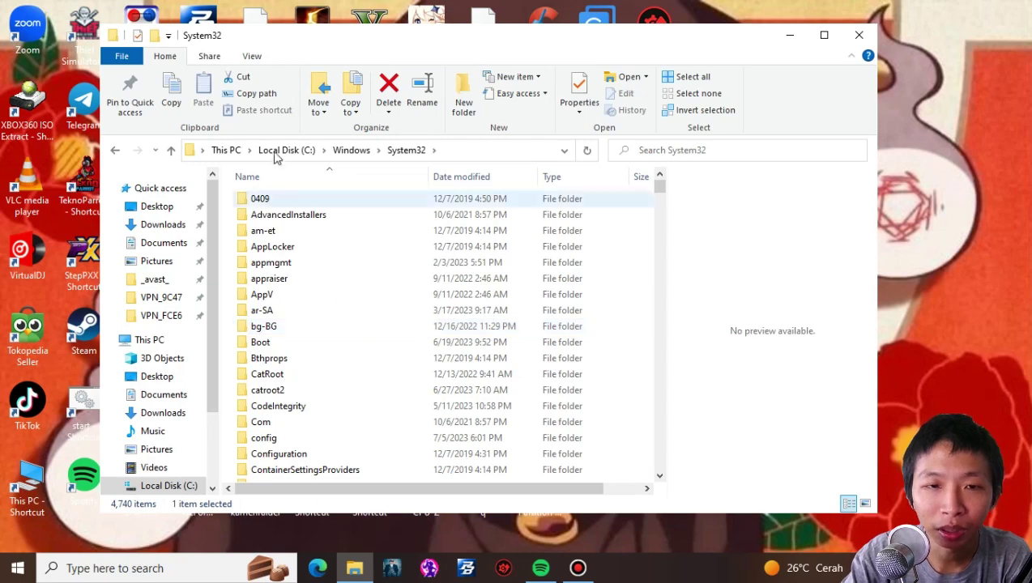
{"action": "left_click", "coordinate": [340, 156]}
{"action": "scroll", "coordinate": [319, 346], "scroll_direction": "down", "scroll_amount": 6}
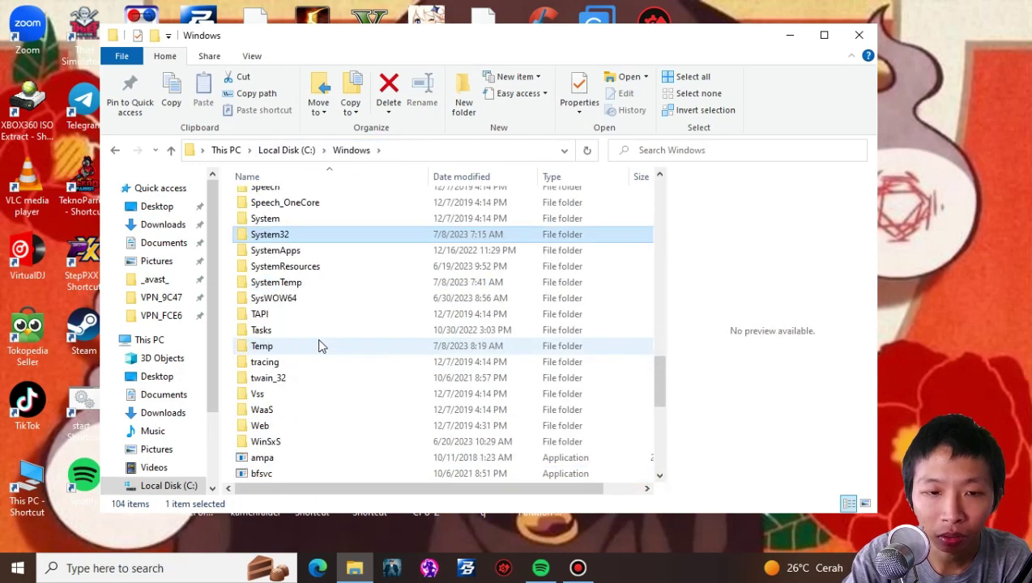
{"action": "scroll", "coordinate": [319, 346], "scroll_direction": "down", "scroll_amount": 1}
{"action": "scroll", "coordinate": [312, 291], "scroll_direction": "up", "scroll_amount": 1}
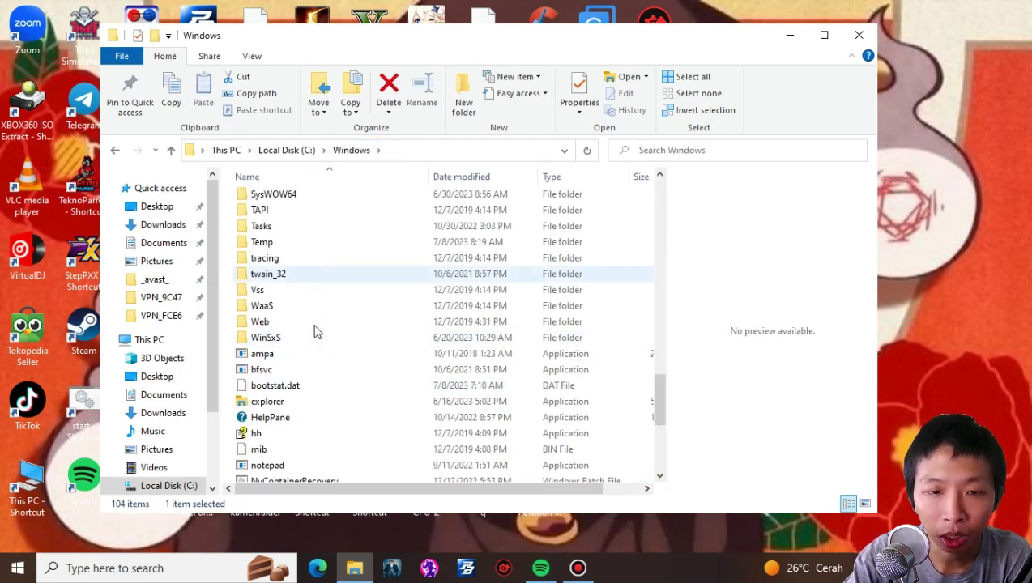
{"action": "scroll", "coordinate": [321, 376], "scroll_direction": "up", "scroll_amount": 13}
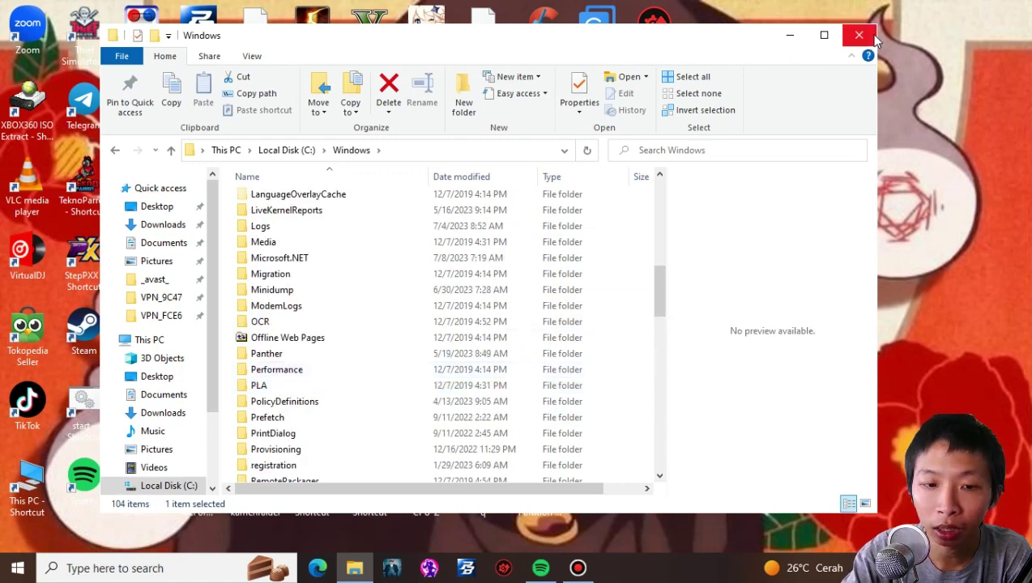
{"action": "left_click", "coordinate": [873, 39]}
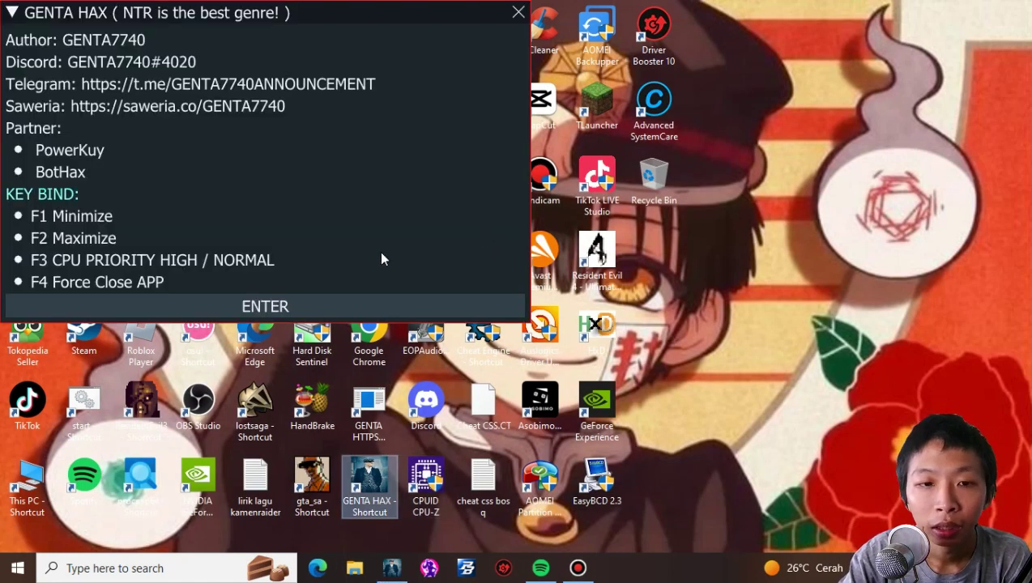
Enter GENTA HAX, view the Inject Host and Clear Host options of its ENet Proxy section, and close the program.
{"action": "left_click", "coordinate": [329, 302]}
{"action": "left_click", "coordinate": [312, 89]}
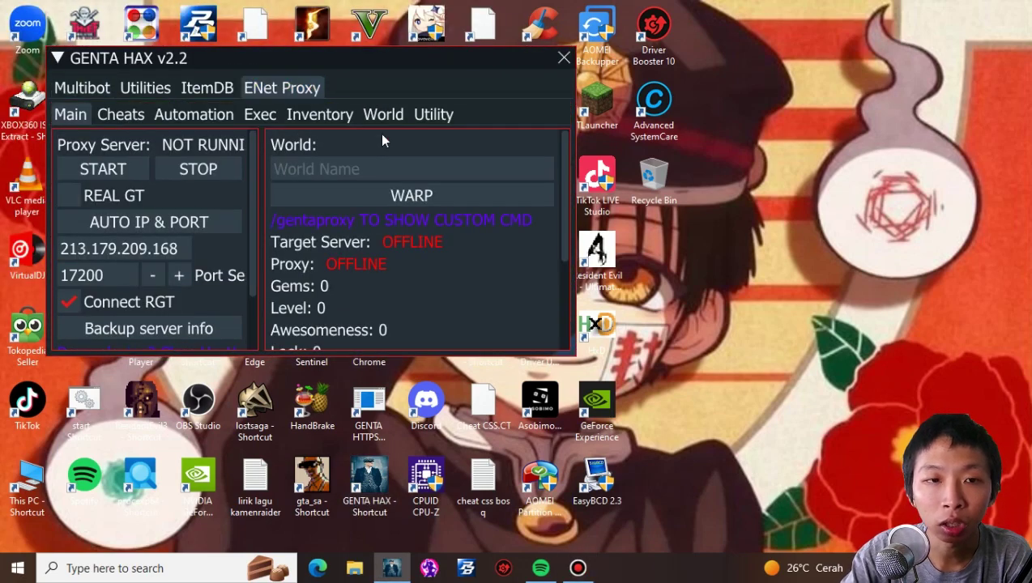
{"action": "scroll", "coordinate": [199, 196], "scroll_direction": "down", "scroll_amount": 3}
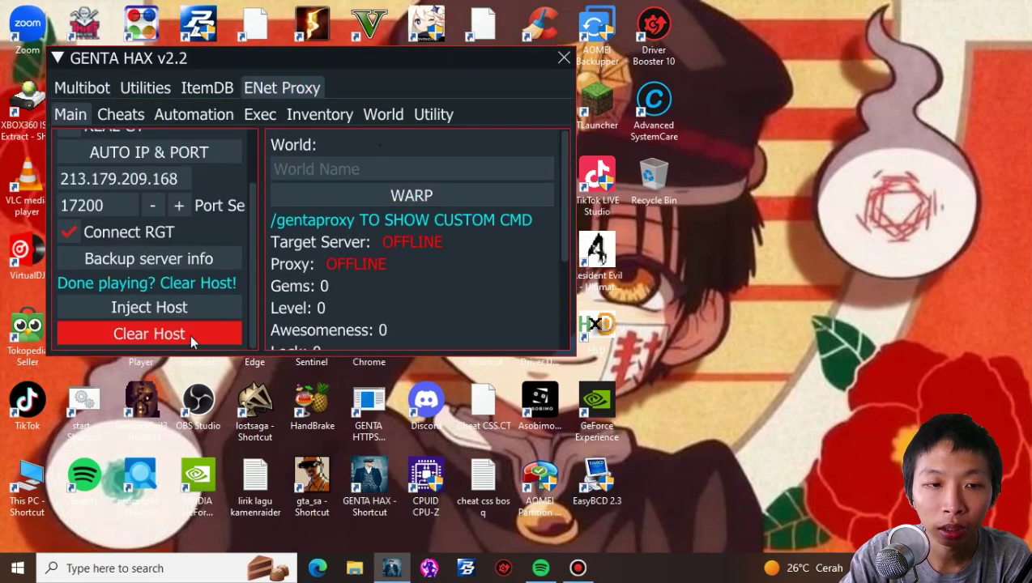
{"action": "left_click", "coordinate": [564, 58]}
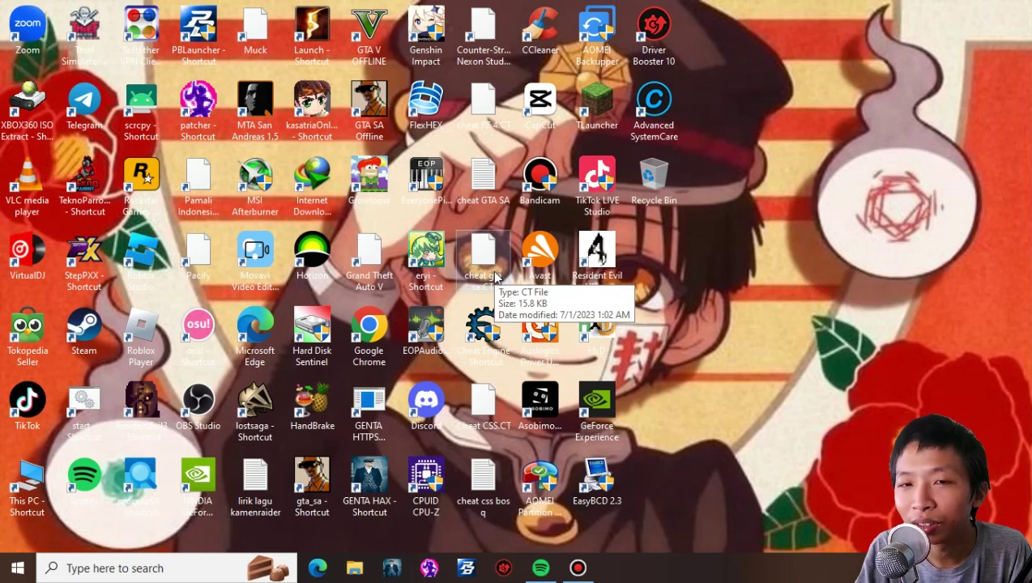
Open the "backup host gt ori" folder on Local Disk (E:) in File Explorer.
{"action": "left_click", "coordinate": [354, 568]}
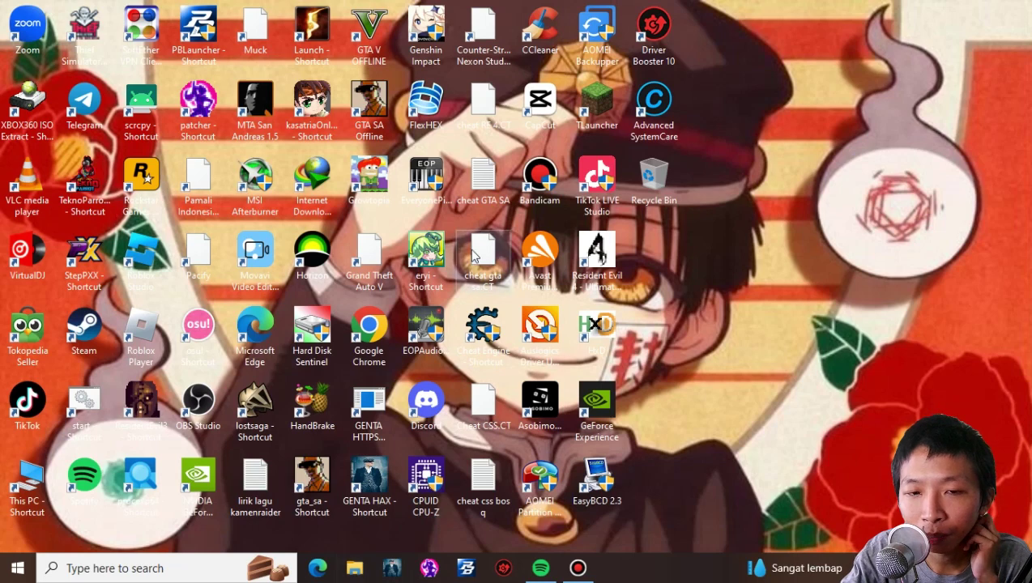
{"action": "left_click", "coordinate": [161, 341]}
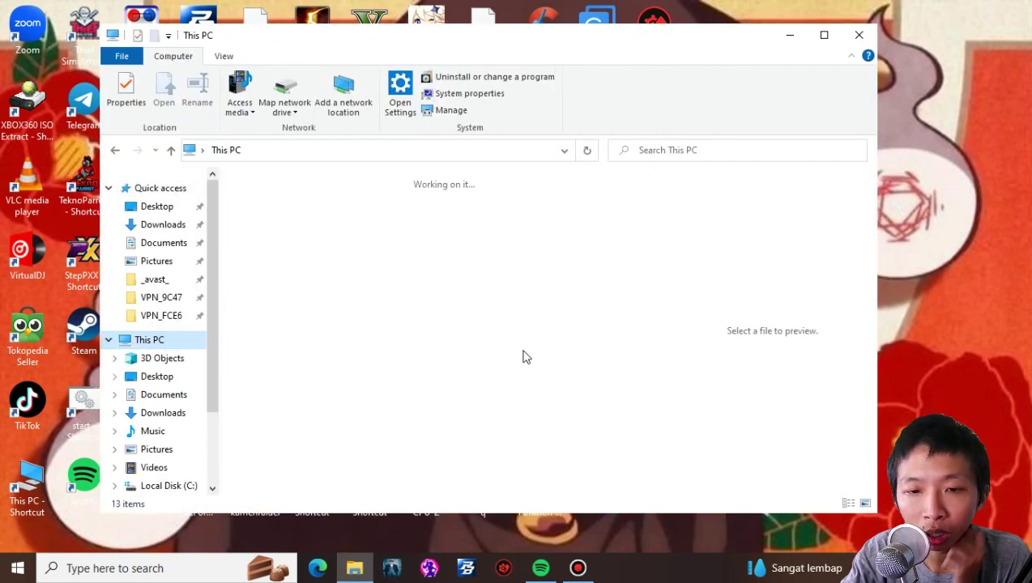
{"action": "left_click", "coordinate": [498, 443]}
{"action": "double_click", "coordinate": [498, 442]}
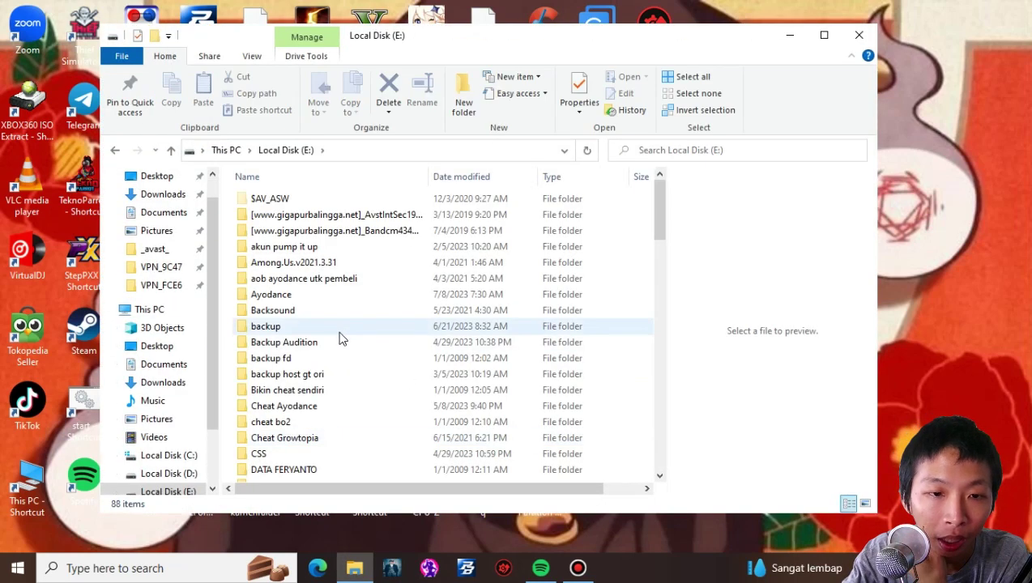
{"action": "double_click", "coordinate": [321, 374]}
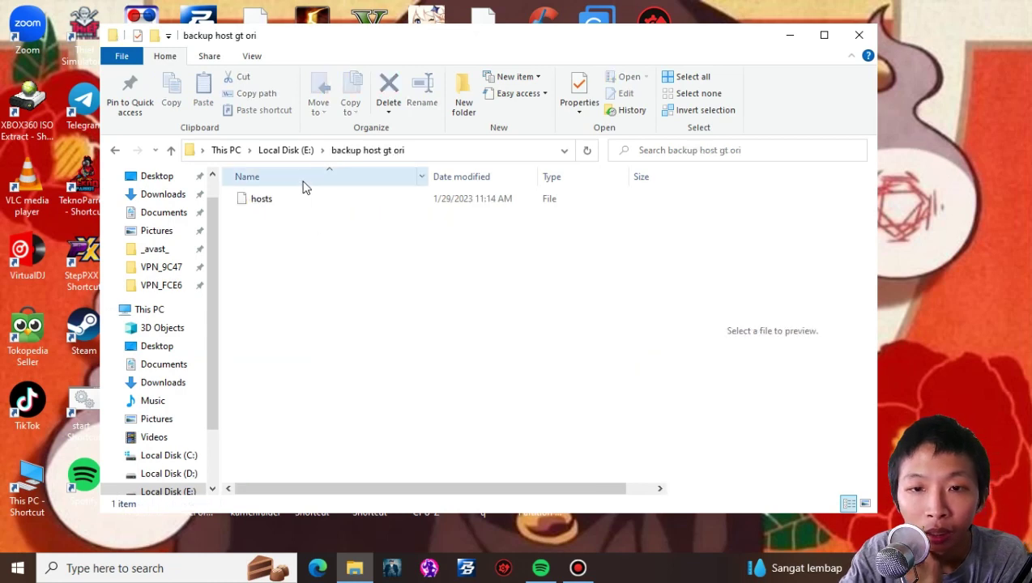
View the backup hosts file in Notepad, and close both the file and the folder window.
{"action": "left_click", "coordinate": [299, 203]}
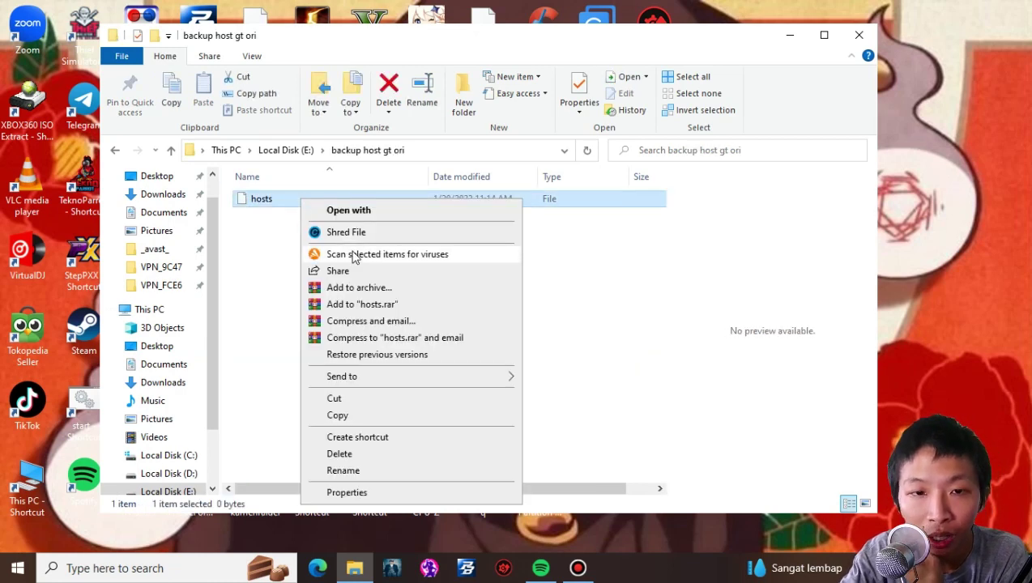
{"action": "left_click", "coordinate": [371, 210]}
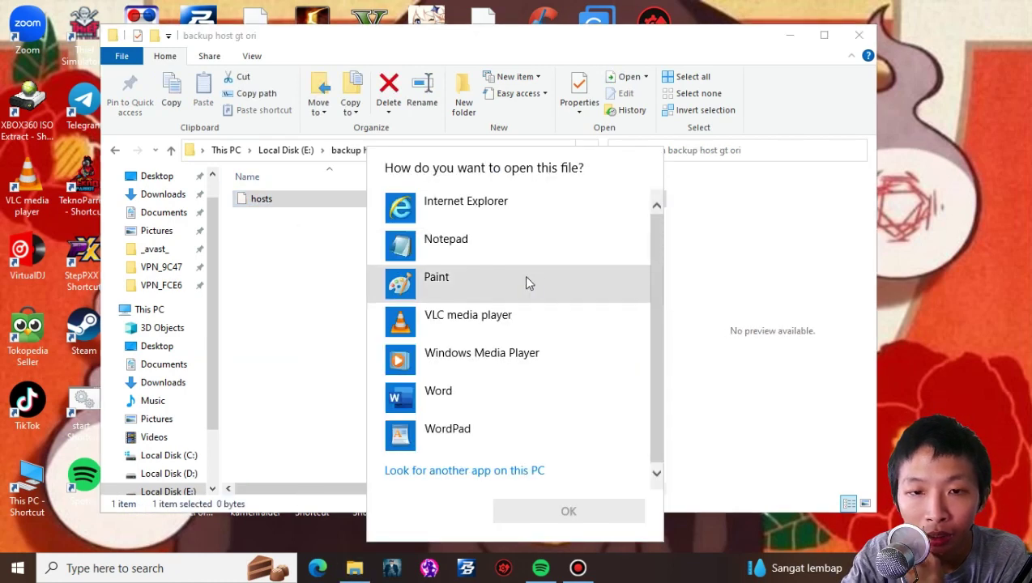
{"action": "left_click", "coordinate": [441, 241]}
{"action": "left_click", "coordinate": [579, 519]}
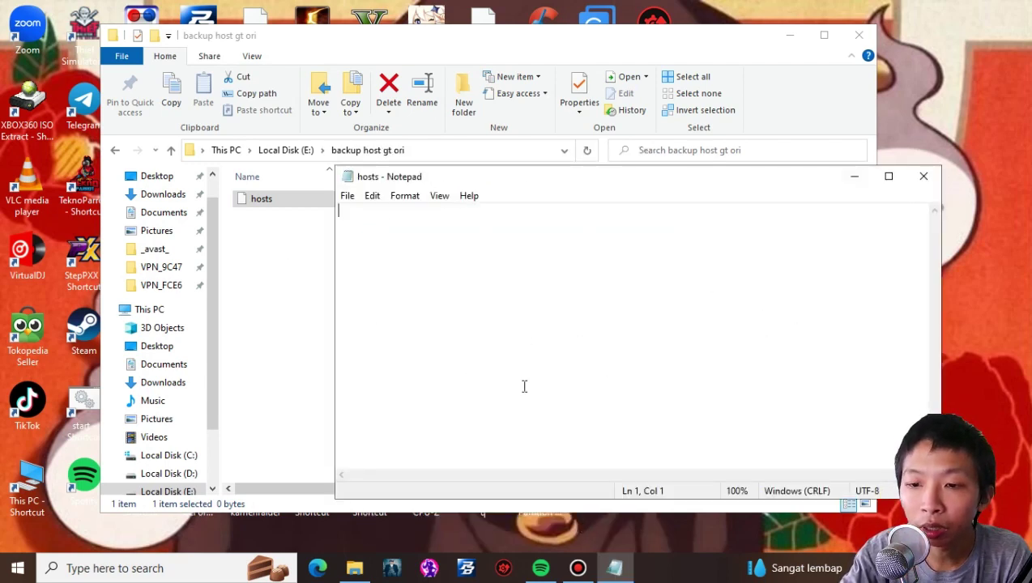
{"action": "left_click", "coordinate": [924, 175]}
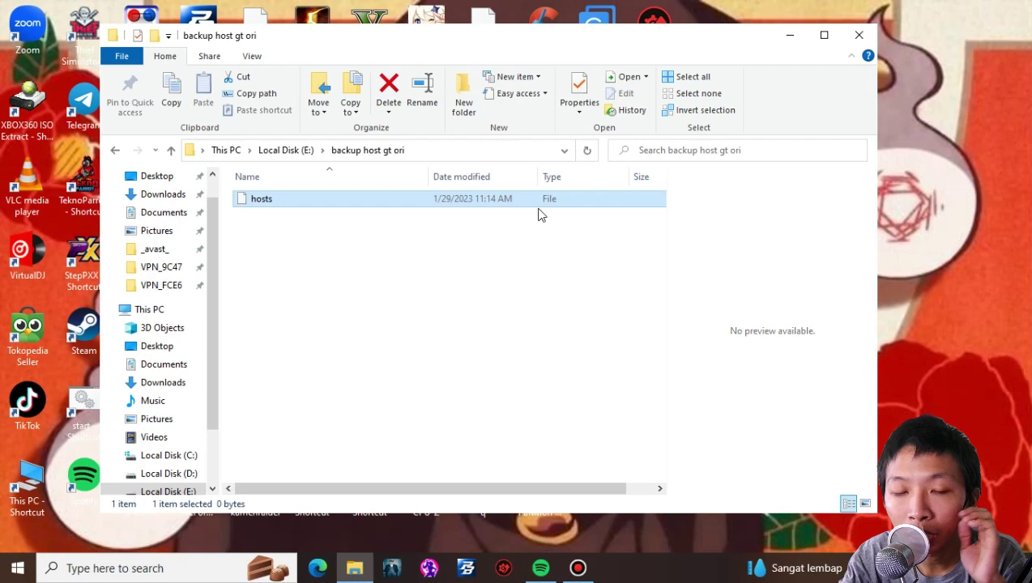
{"action": "left_click", "coordinate": [460, 289]}
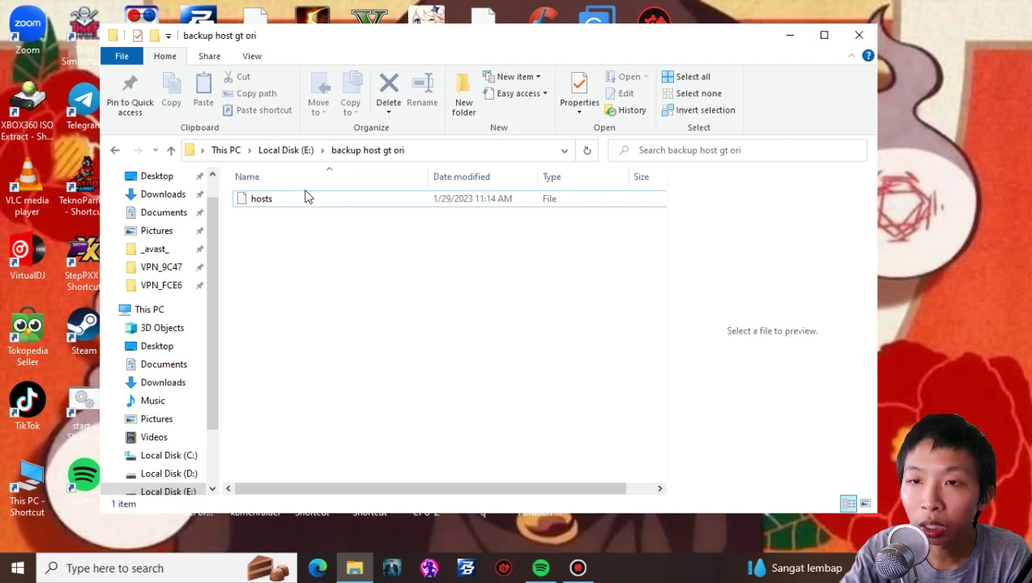
{"action": "left_click", "coordinate": [857, 36]}
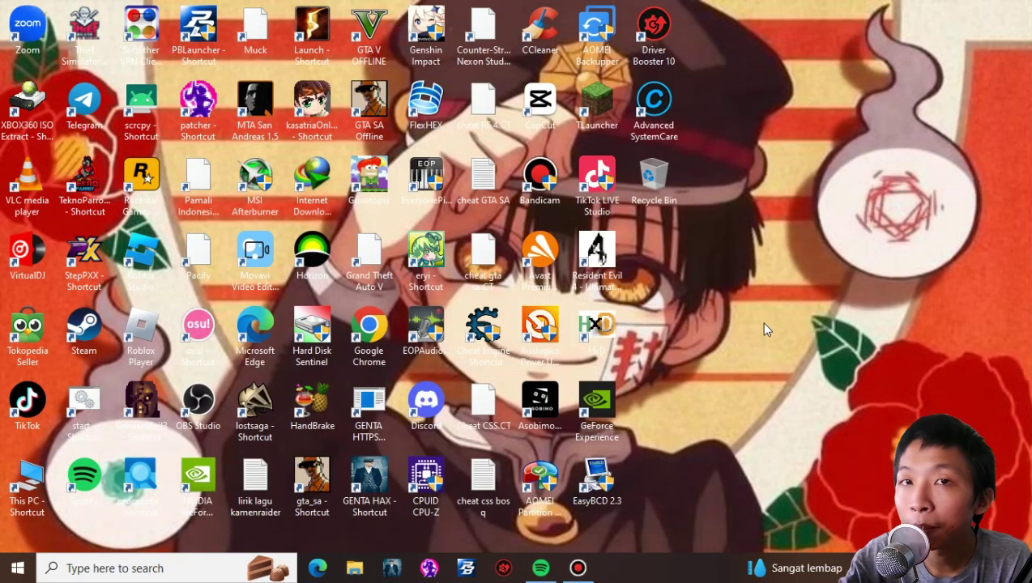